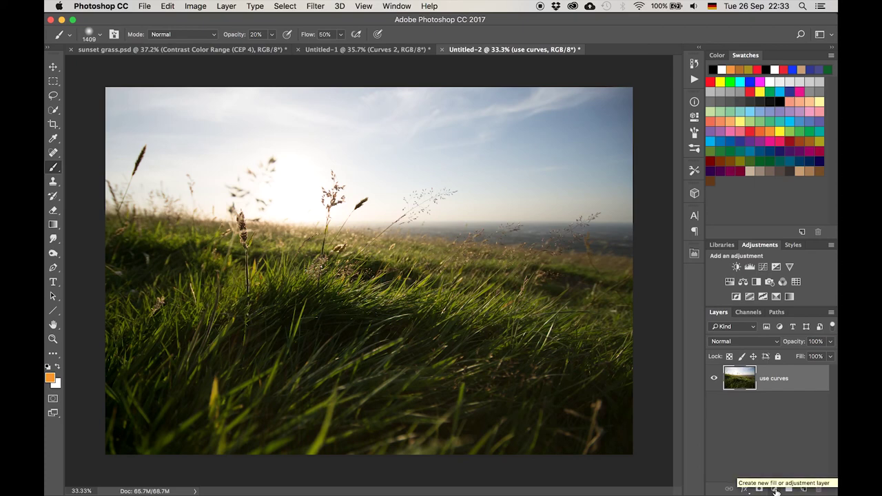
Add a Curves adjustment layer, Curves 1, above the 'use curves' photo layer
click(775, 489)
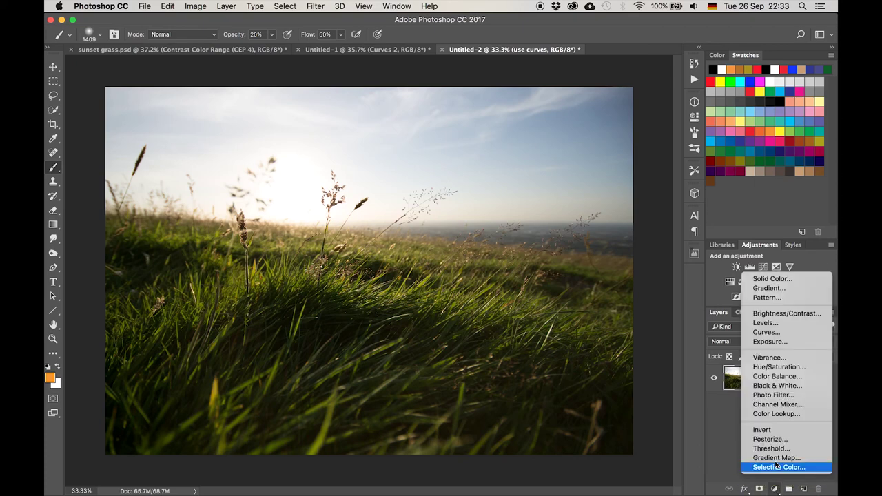
click(765, 332)
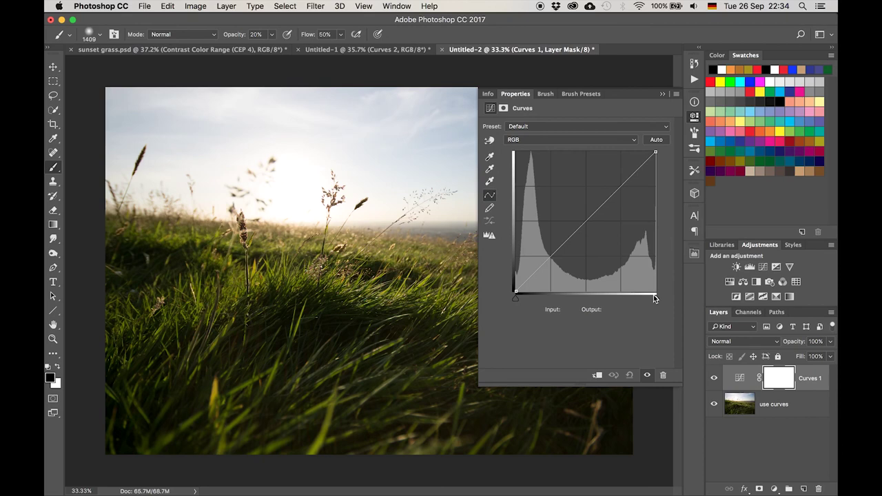
click(586, 220)
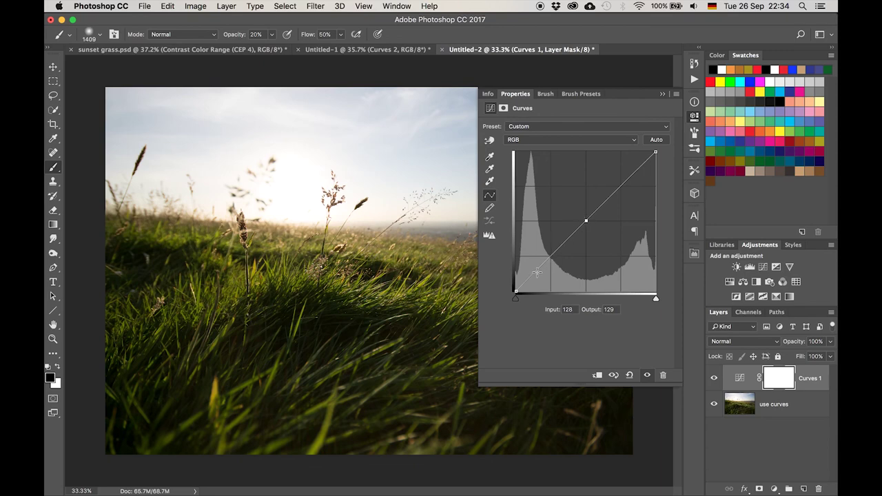
click(620, 184)
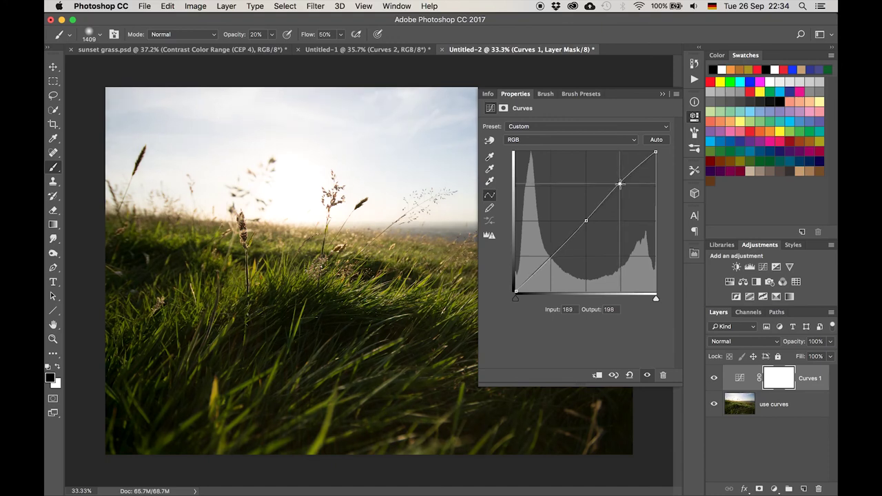
drag(621, 184, 617, 183)
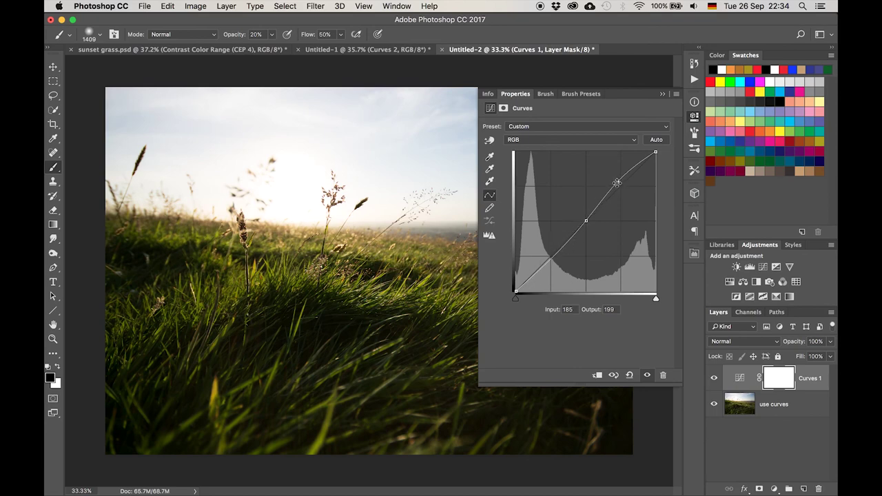
drag(617, 183, 612, 178)
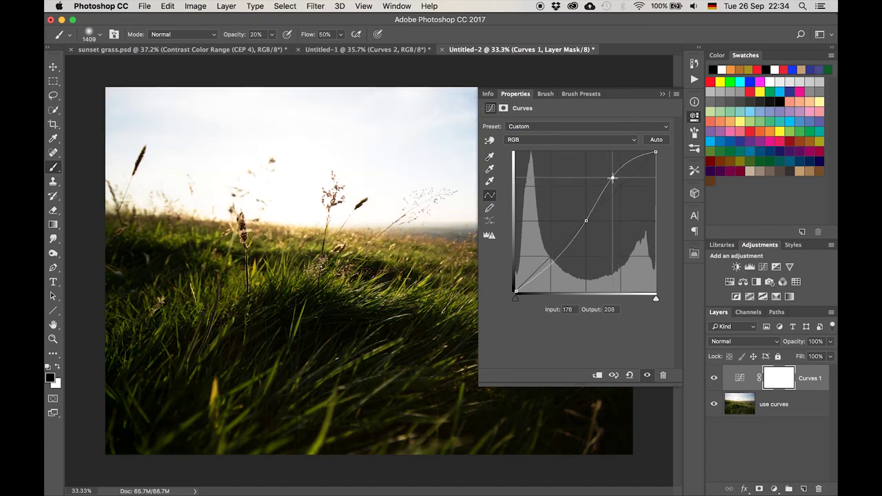
mouse_move(612, 178)
mouse_down()
mouse_move(625, 208)
mouse_move(614, 193)
mouse_up()
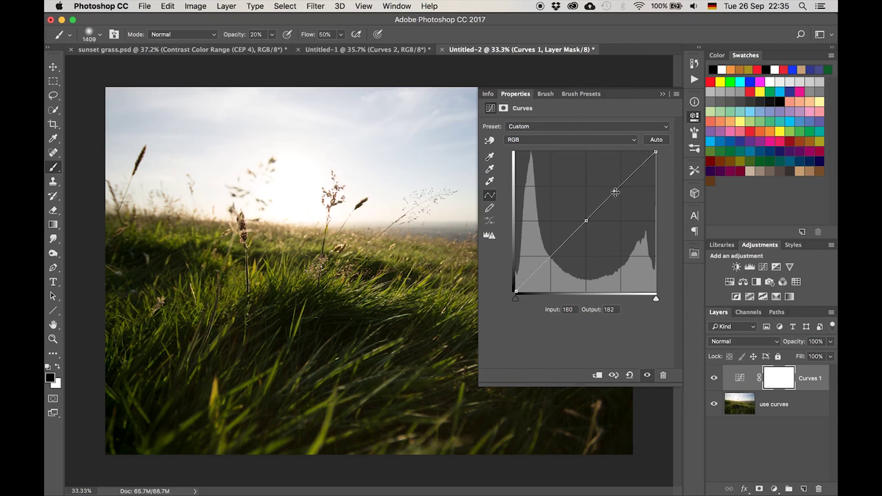
drag(615, 192, 634, 319)
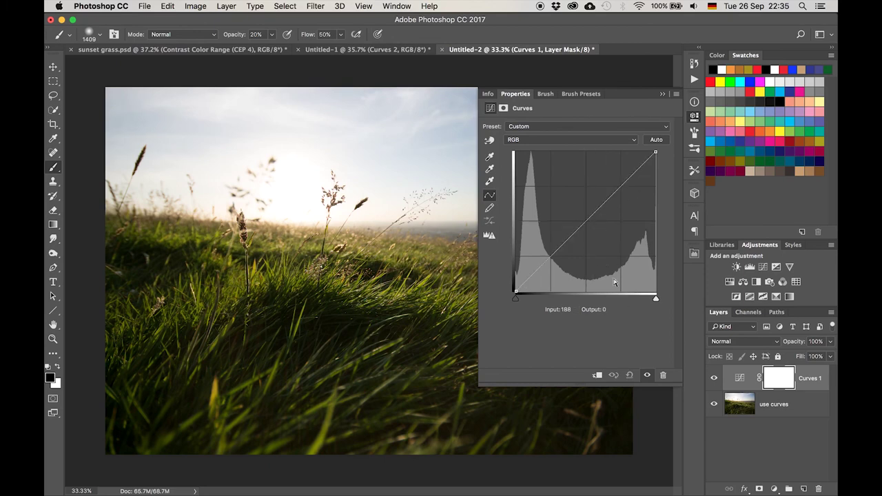
click(586, 220)
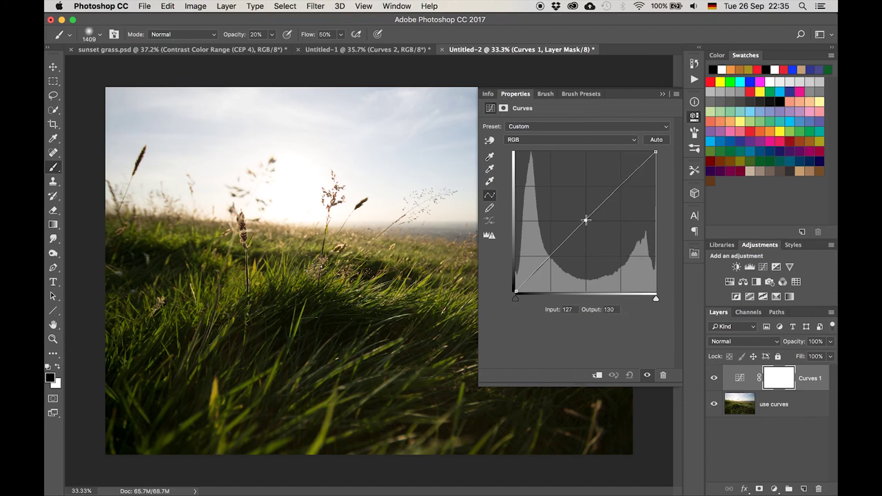
drag(586, 220, 577, 191)
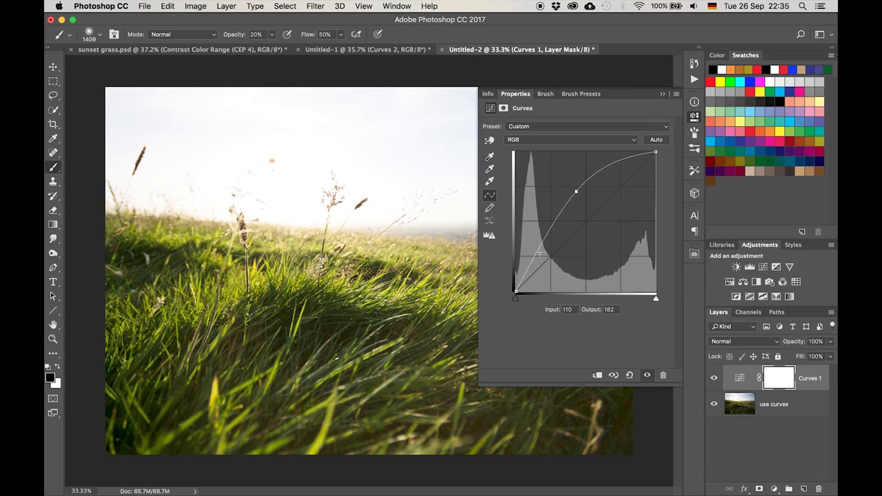
drag(577, 191, 615, 341)
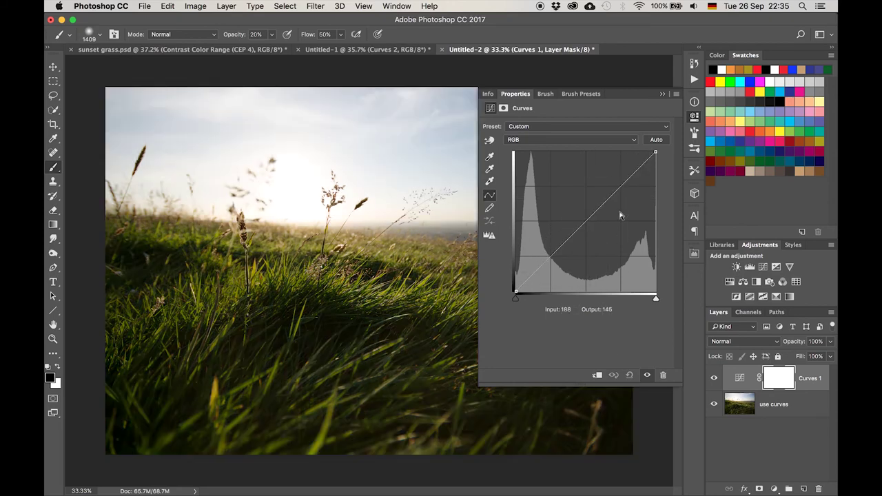
drag(596, 200, 643, 318)
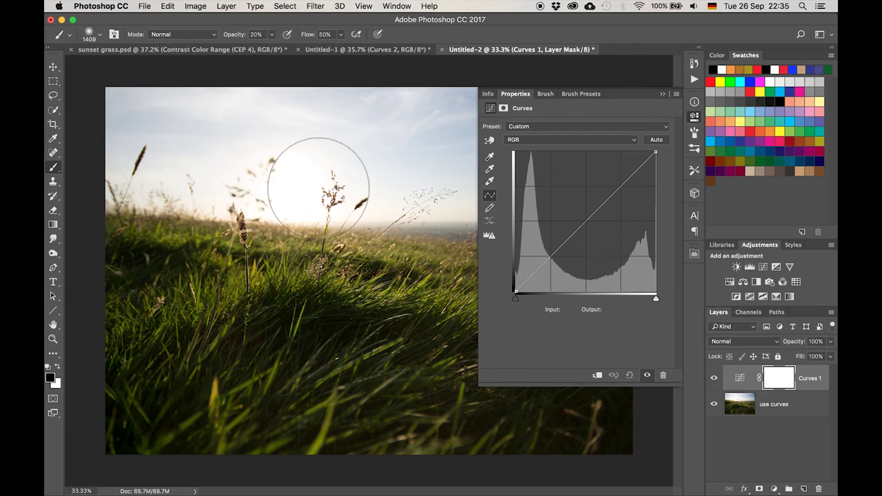
Switch to full screen mode with menu bar and reposition the view of the photo
key(f)
scroll(318, 188, up, 5)
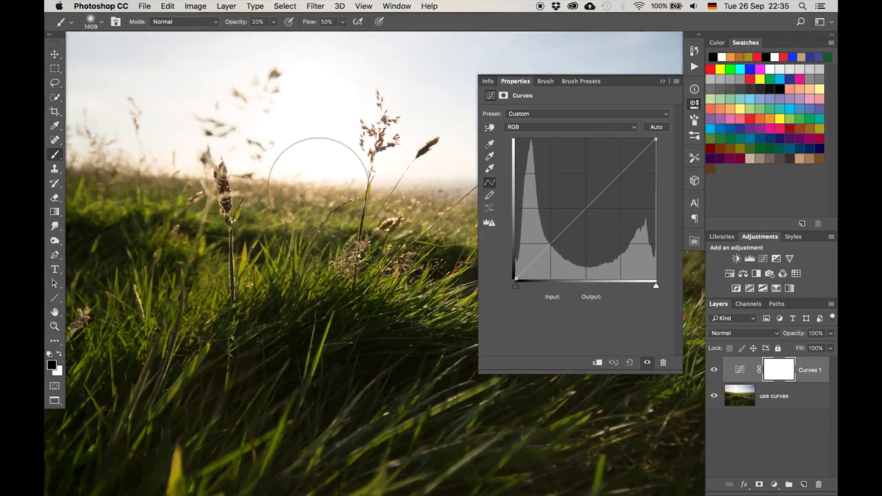
scroll(319, 188, down, 2)
scroll(318, 188, up, 2)
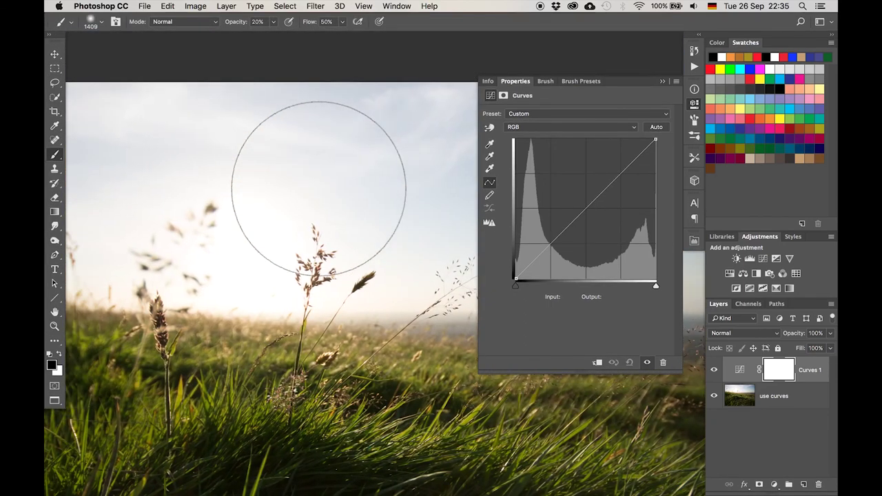
scroll(318, 188, down, 4)
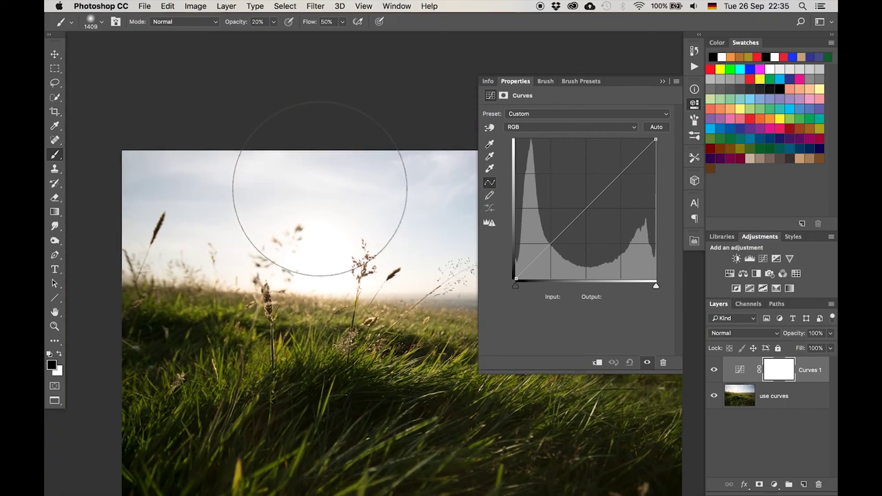
scroll(320, 189, up, 2)
scroll(319, 188, down, 3)
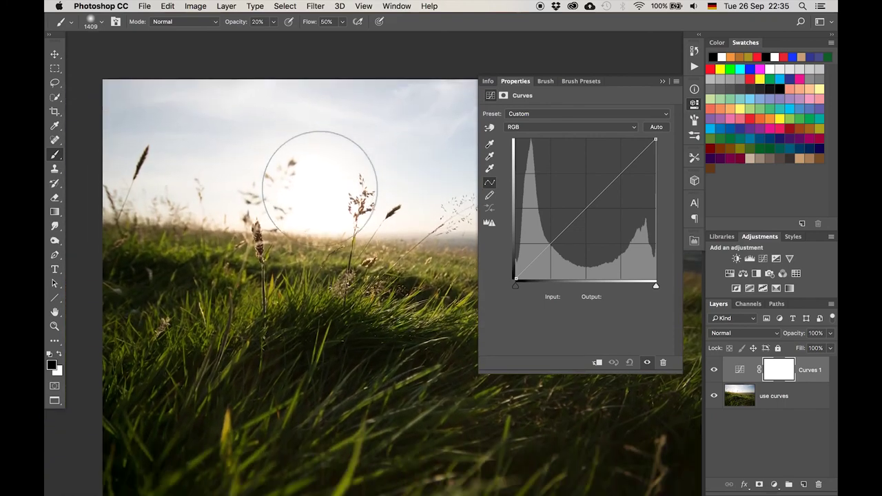
scroll(319, 183, right, 2)
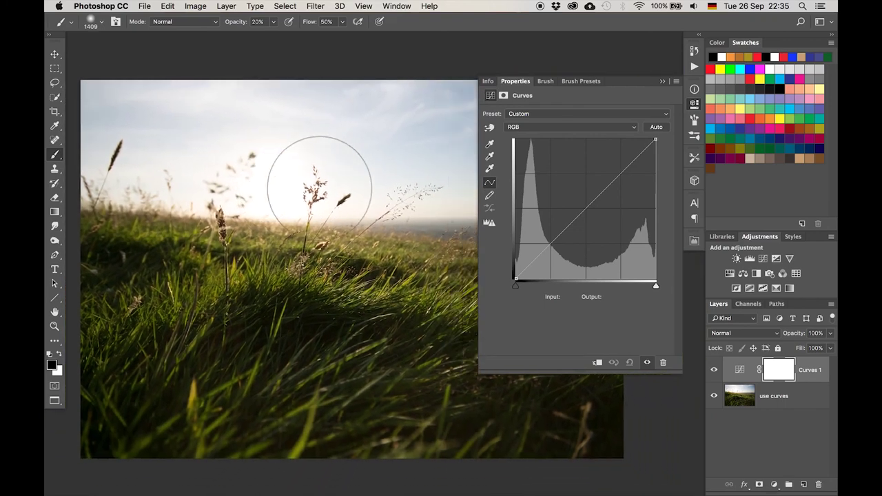
scroll(319, 183, down, 3)
scroll(311, 173, right, 1)
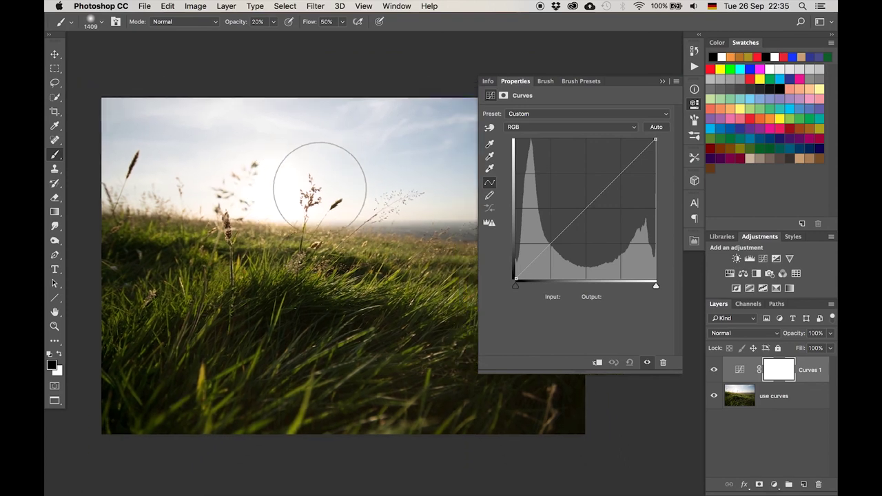
Try and remove a midtone point, then set the curve's white point to input 245
click(576, 205)
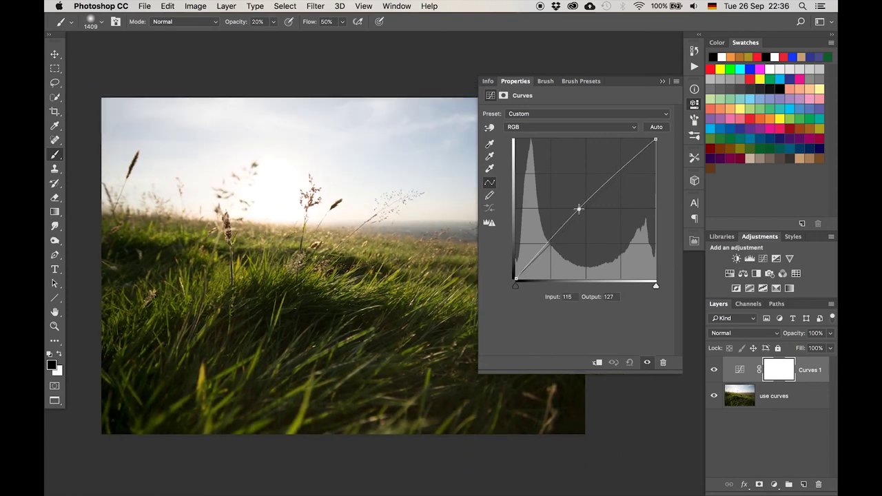
drag(575, 205, 571, 199)
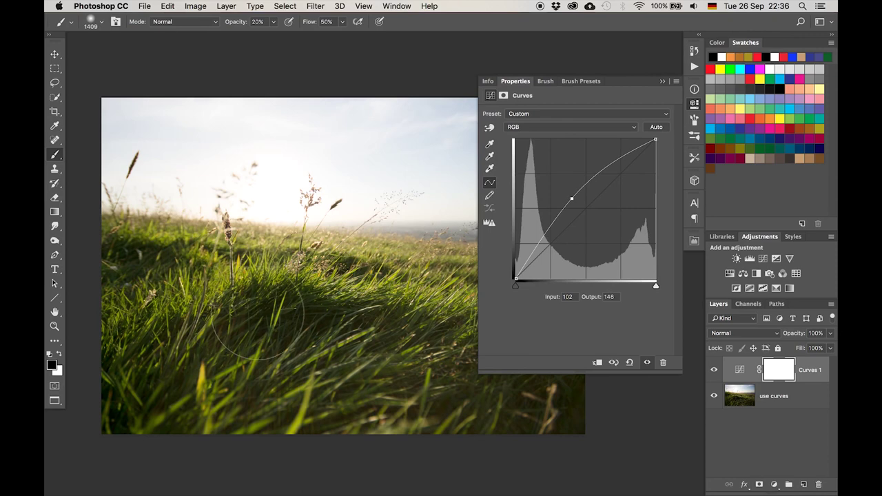
drag(571, 199, 591, 316)
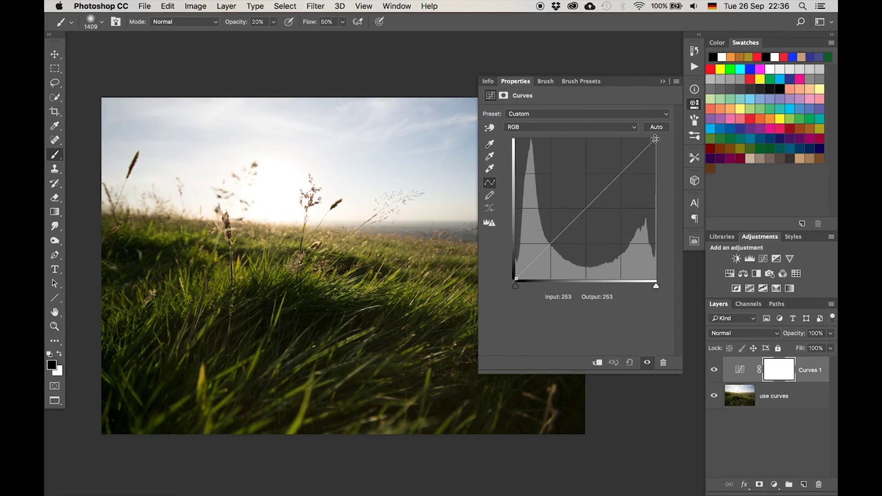
drag(656, 140, 668, 117)
drag(656, 138, 646, 139)
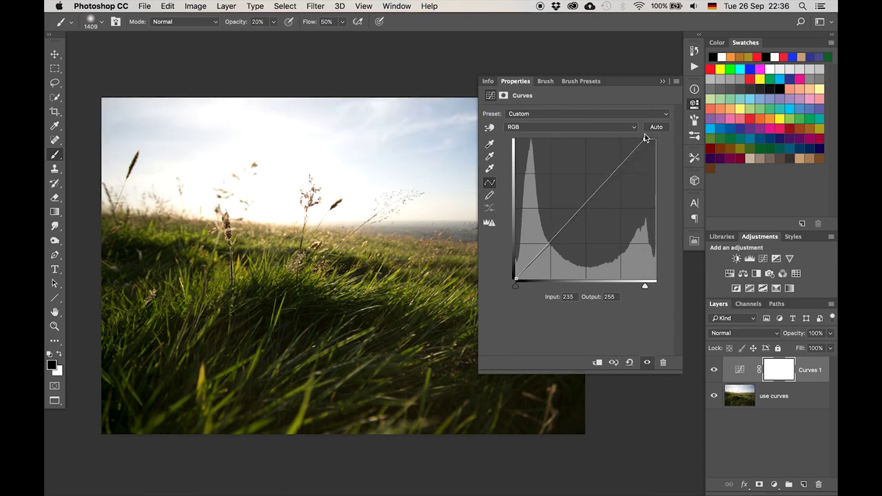
mouse_move(646, 139)
mouse_down()
mouse_move(661, 136)
mouse_move(650, 140)
mouse_up()
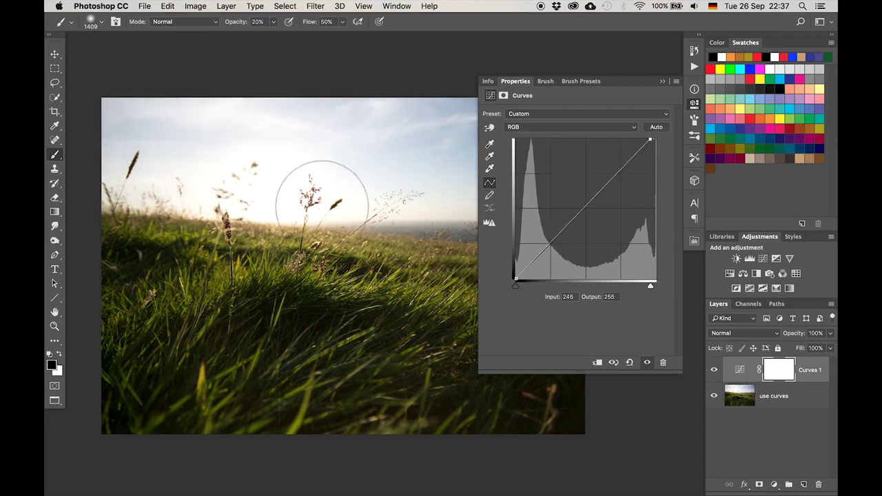
Collapse the curve settings, fit the photo in the window, and toggle Curves 1 off and on
click(663, 82)
key(super+0)
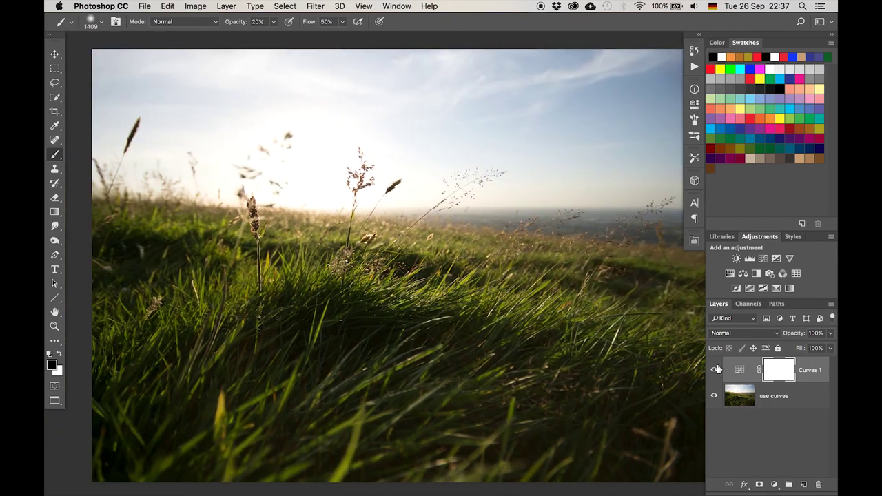
click(714, 370)
click(715, 370)
click(715, 371)
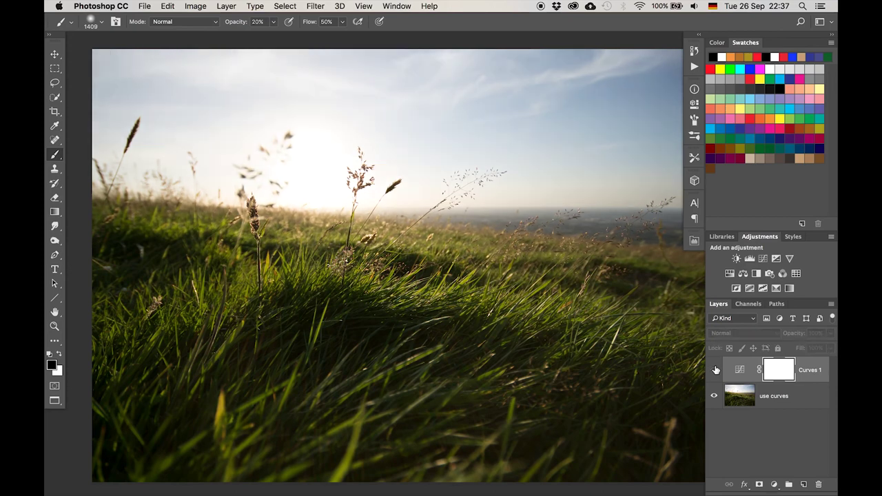
click(715, 371)
scroll(541, 289, down, 3)
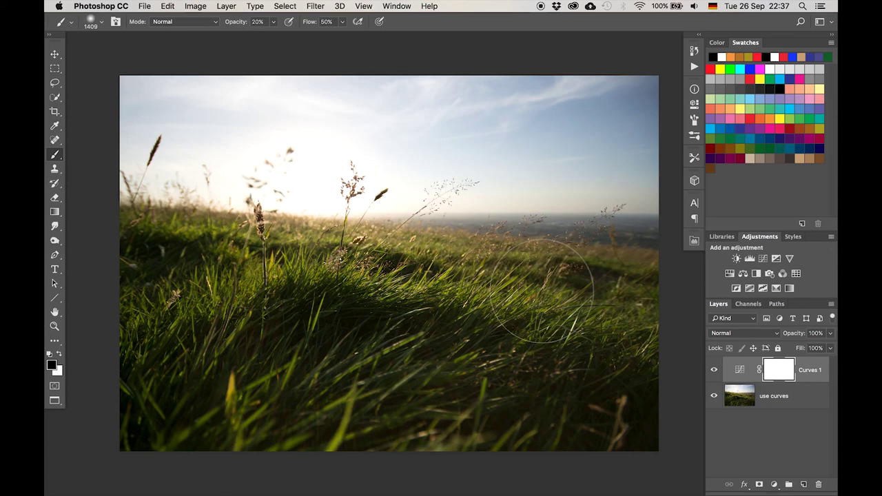
Add a trial Curves layer, bend it, then delete the unwanted layer
click(750, 259)
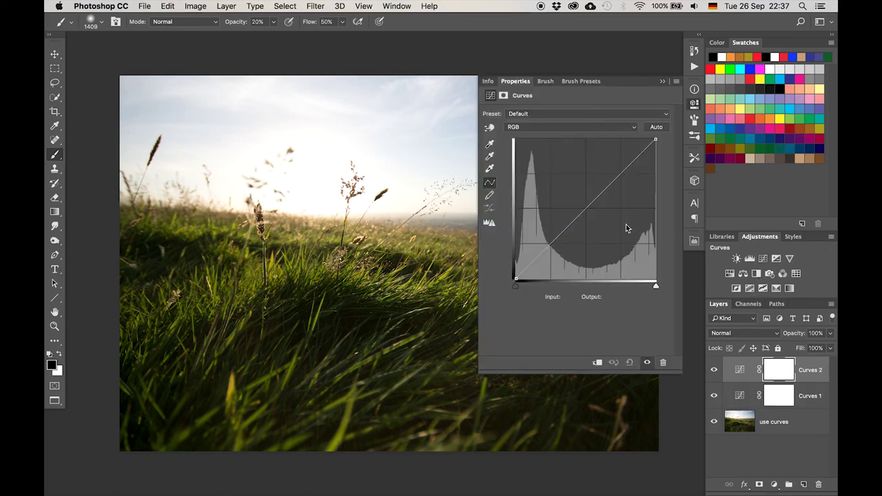
mouse_move(591, 202)
mouse_down()
mouse_move(575, 184)
mouse_move(608, 233)
mouse_move(593, 207)
mouse_up()
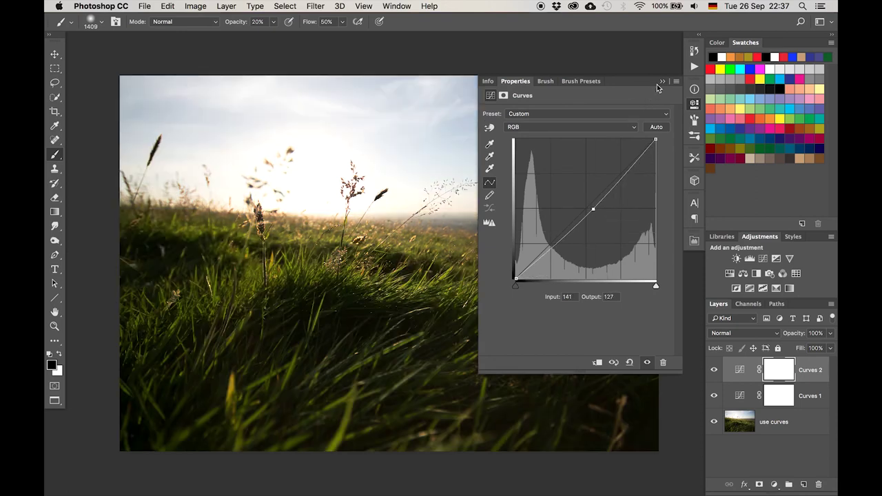
click(660, 81)
key(Delete)
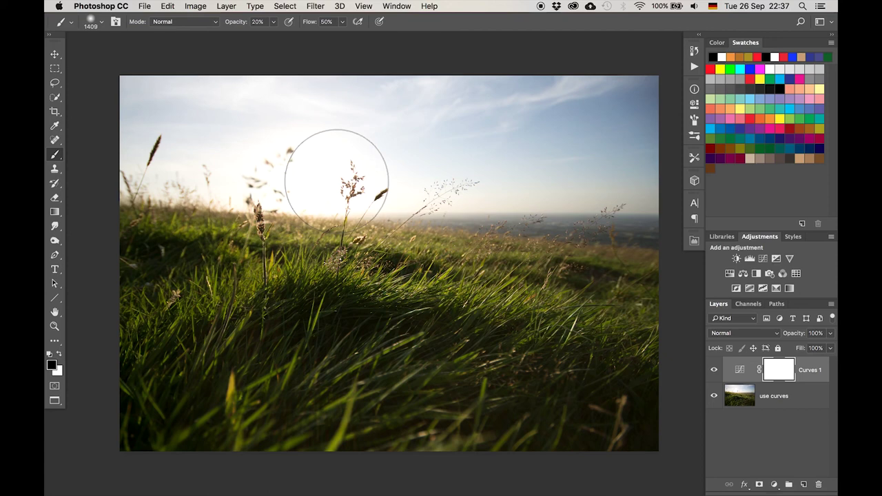
Add Curves 2 with an S-curve of 68→59 in shadows and 197→204 in highlights
click(764, 260)
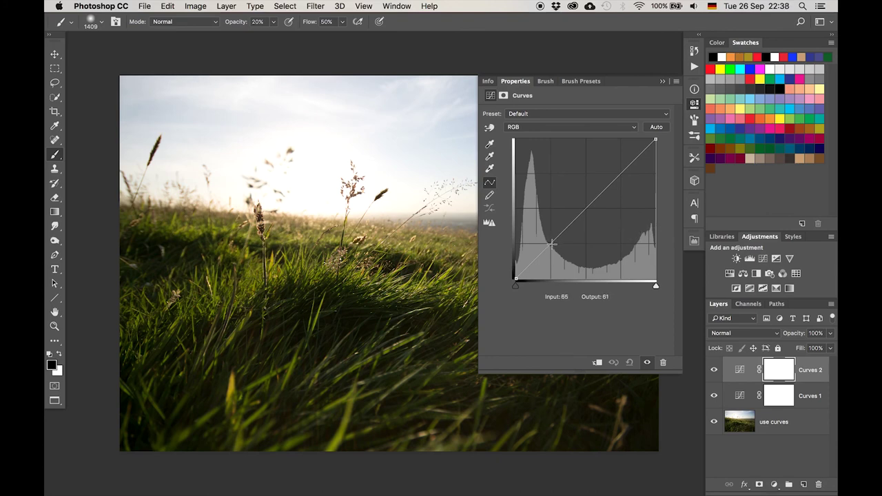
drag(552, 243, 553, 246)
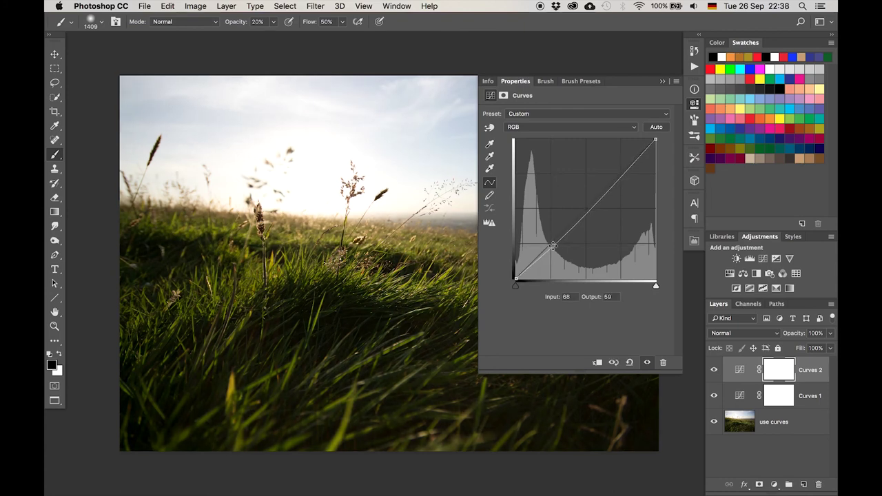
click(626, 170)
drag(626, 171, 623, 167)
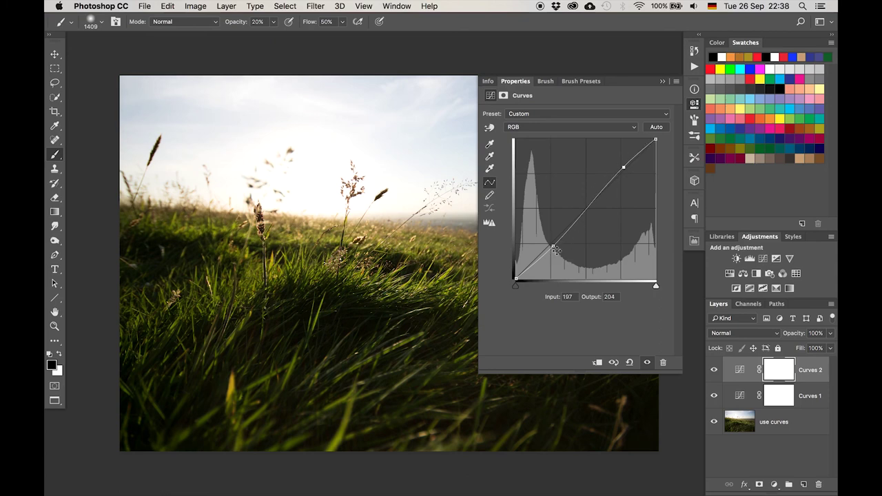
click(664, 82)
Toggle Curves 2's visibility repeatedly to compare, ending with it visible
click(714, 368)
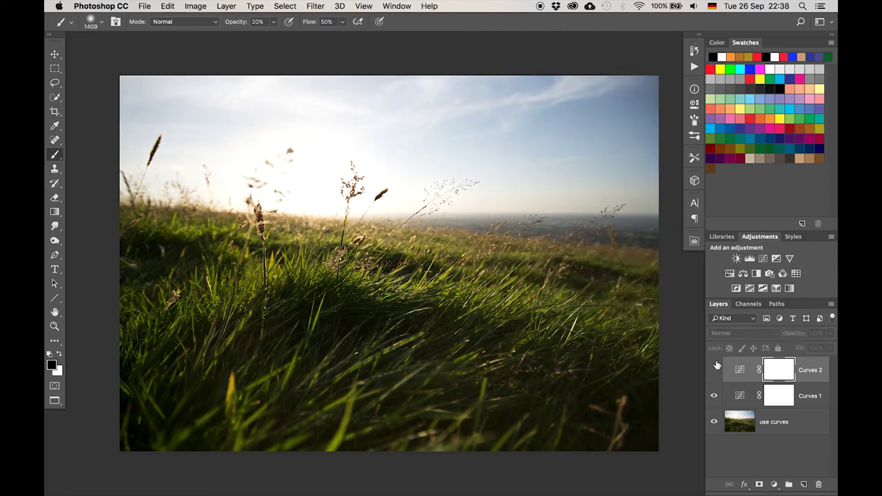
click(715, 369)
click(716, 368)
click(715, 368)
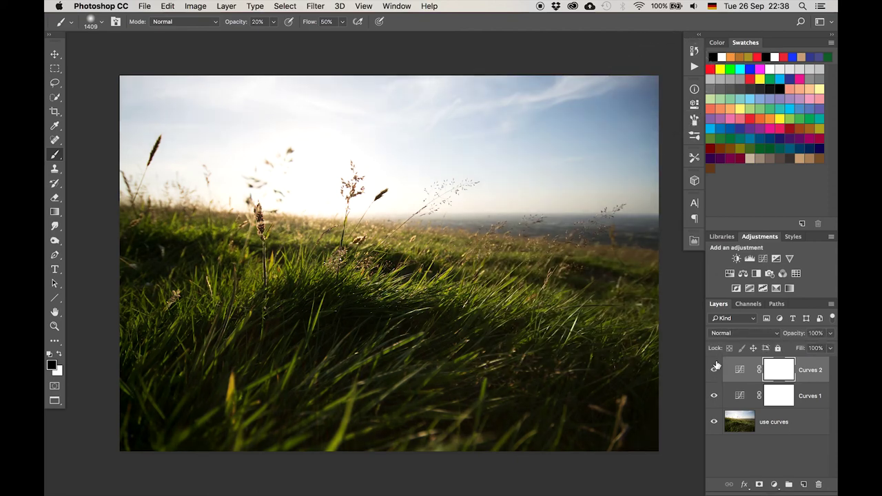
click(715, 368)
click(716, 368)
click(716, 368)
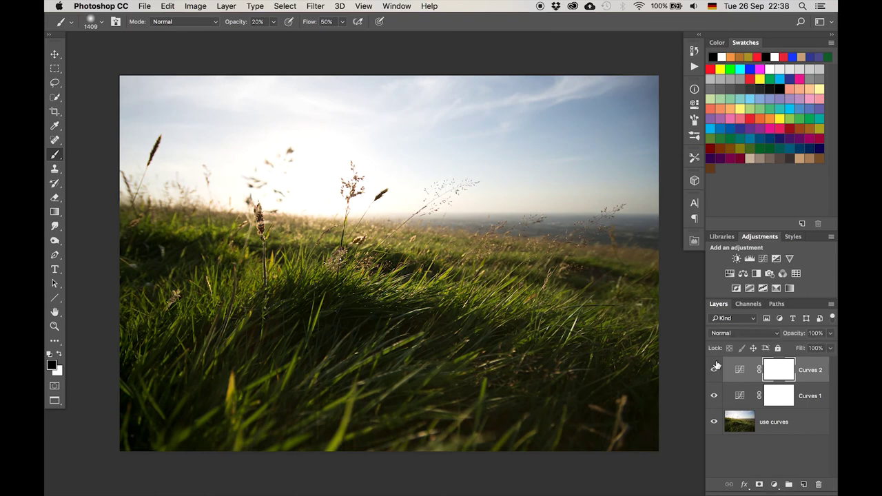
click(715, 368)
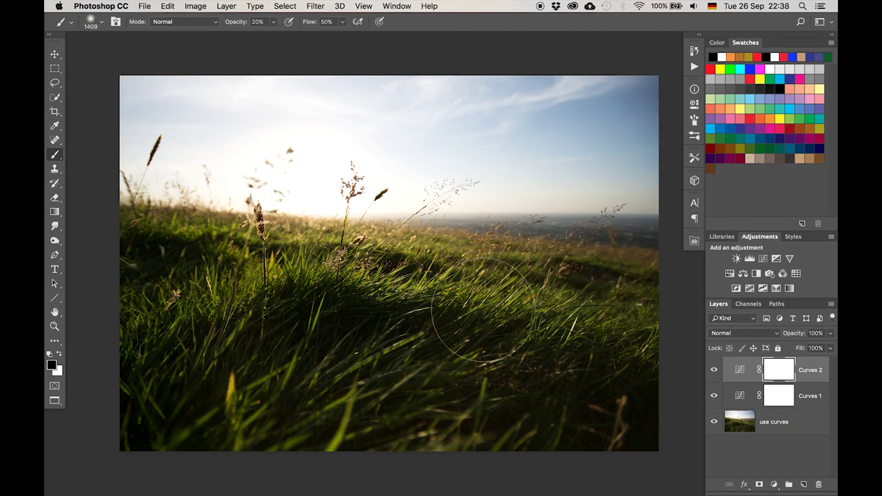
Add Curves 3, switch to the Red channel, and try then remove a red boost point
click(763, 259)
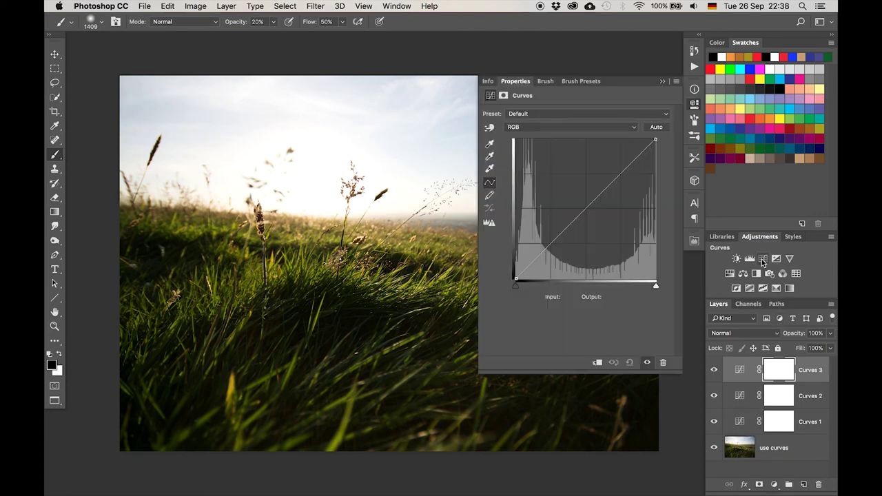
click(551, 129)
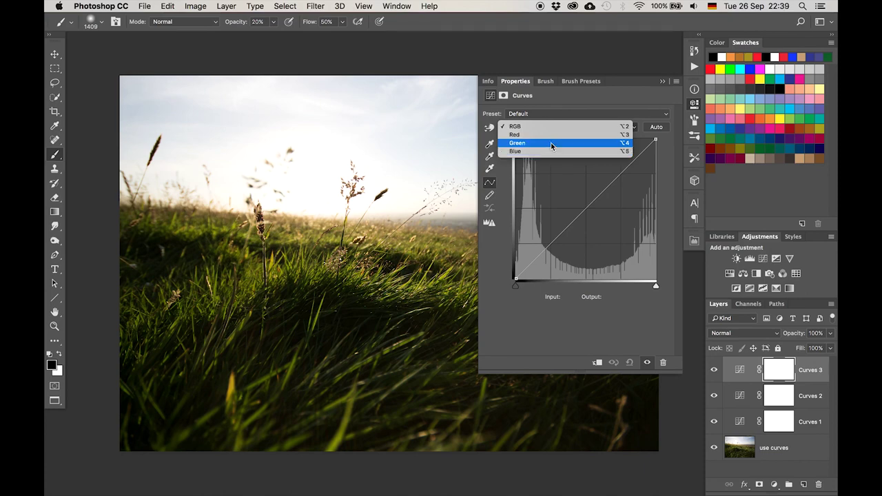
click(551, 135)
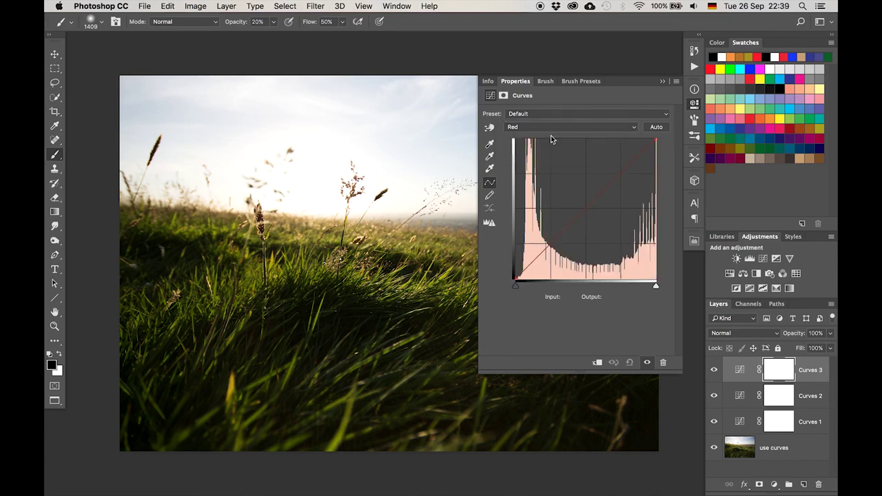
click(590, 200)
drag(590, 200, 580, 183)
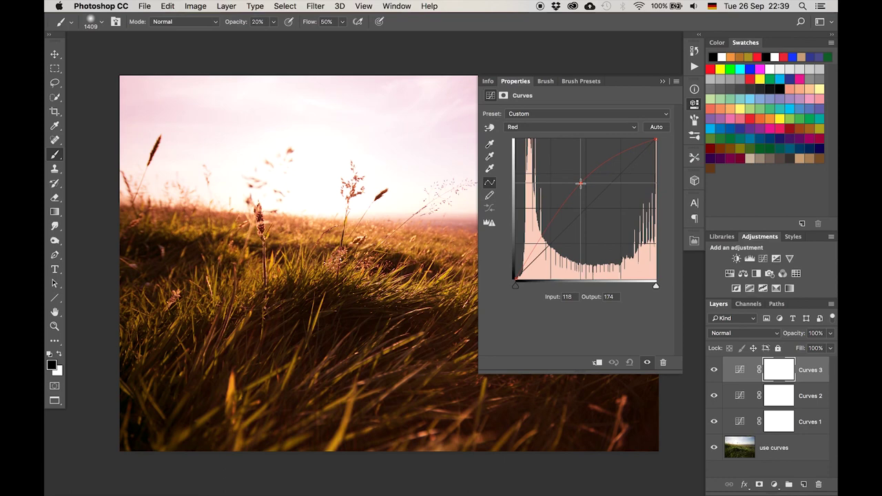
scroll(267, 265, right, 5)
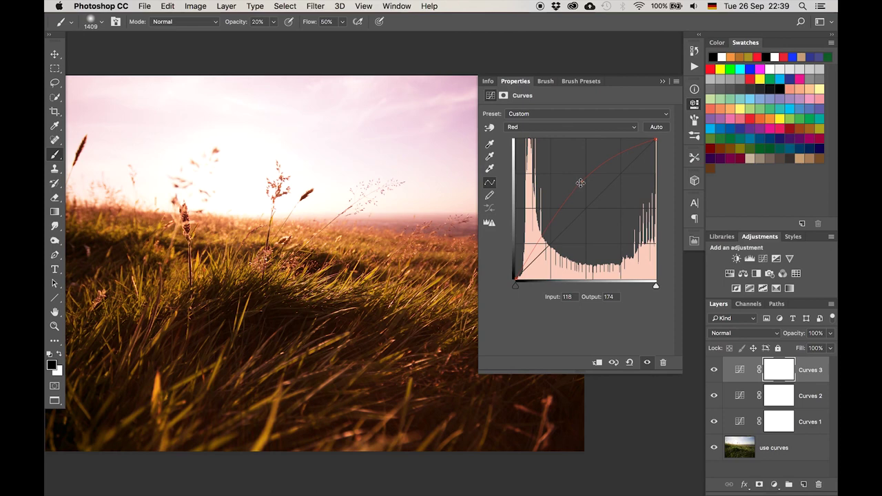
drag(581, 183, 619, 348)
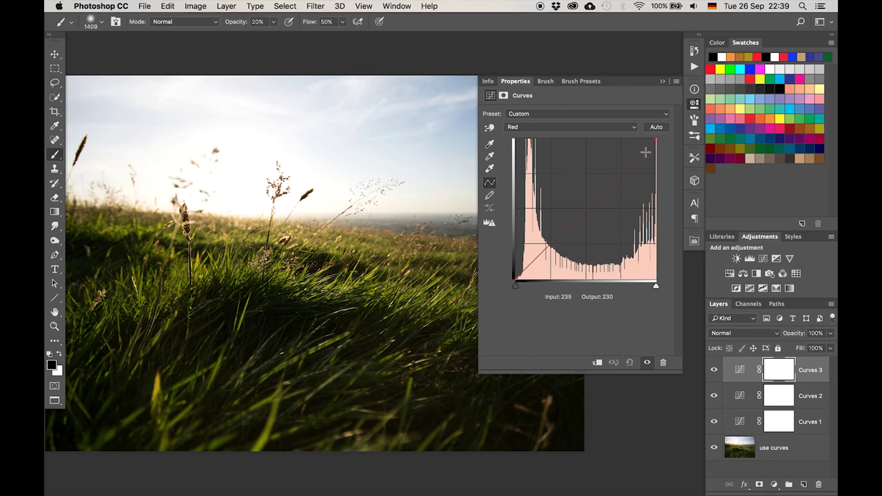
Nudge the red curve up around input 108 for a subtle warm tint
click(598, 187)
drag(598, 188, 613, 172)
drag(576, 205, 577, 211)
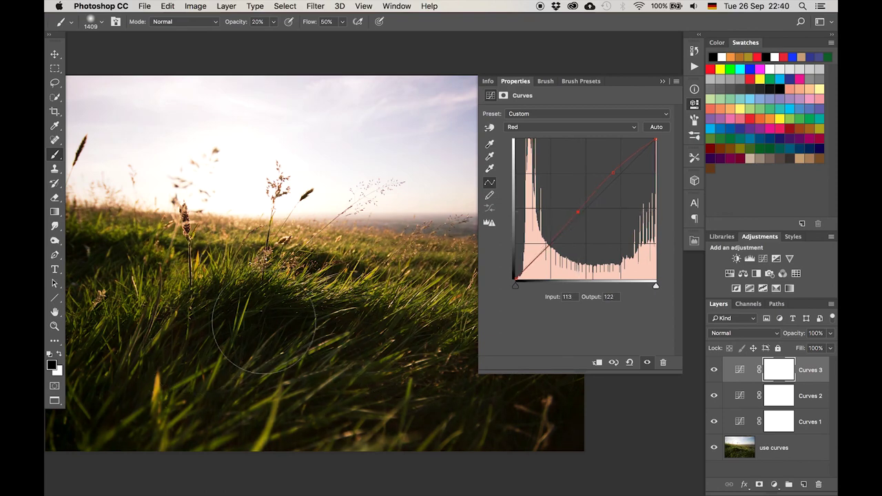
drag(577, 212, 583, 219)
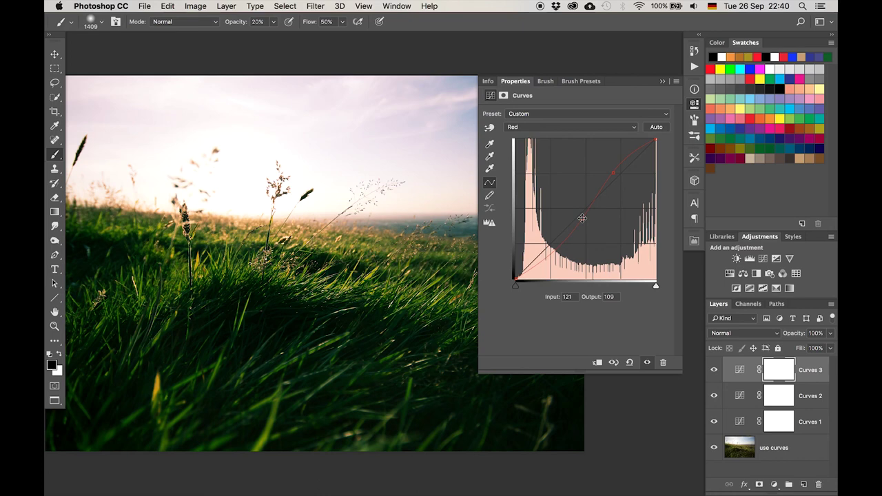
drag(583, 216, 575, 216)
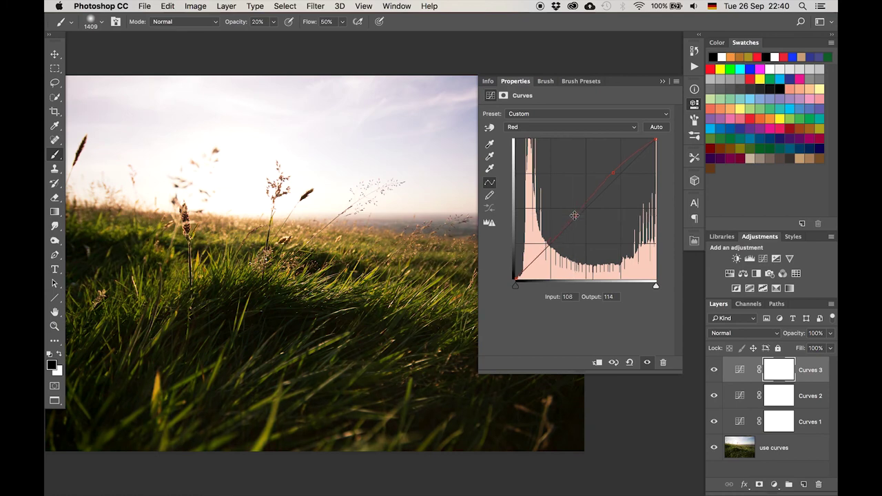
click(663, 82)
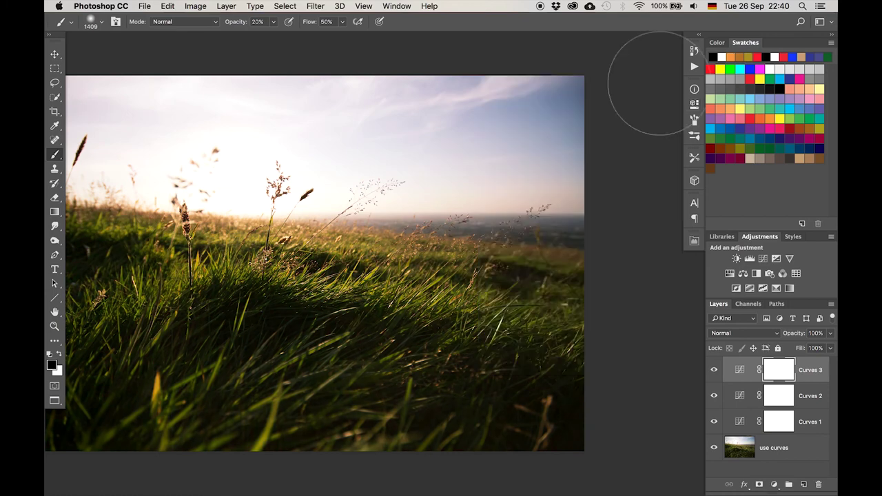
Toggle Curves 3 off and on to compare the warmed photo with the original
click(713, 370)
click(713, 369)
click(708, 369)
click(708, 370)
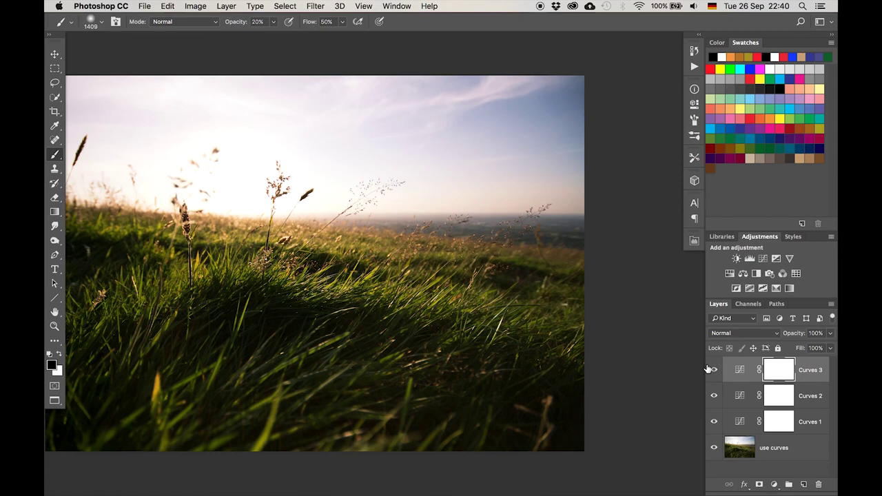
Reopen Curves 3 and lower the Blue channel to output 127 at input 141
double_click(740, 370)
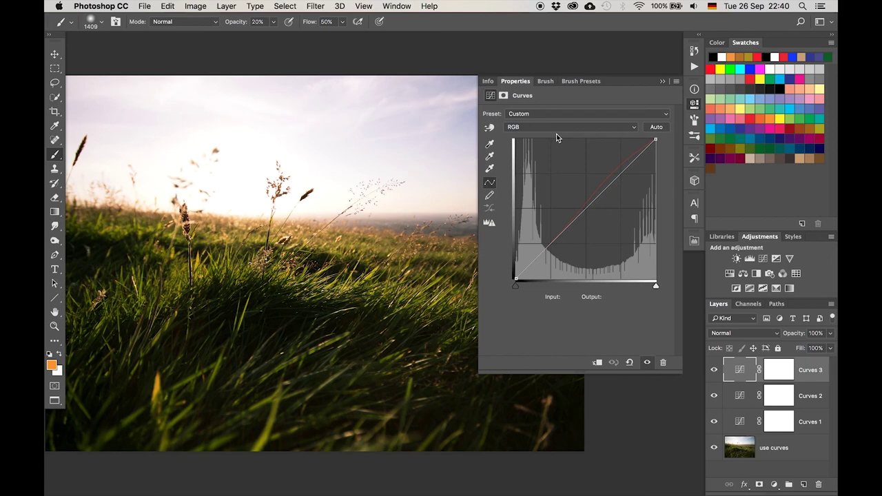
click(609, 127)
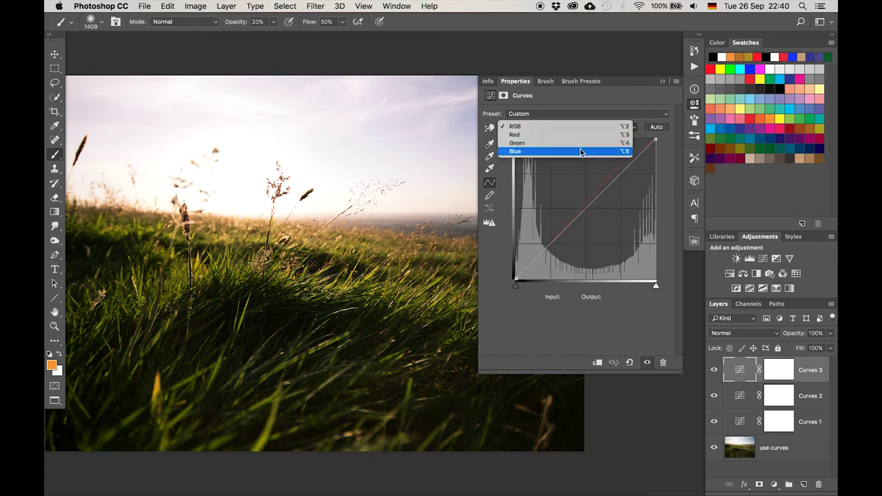
click(582, 151)
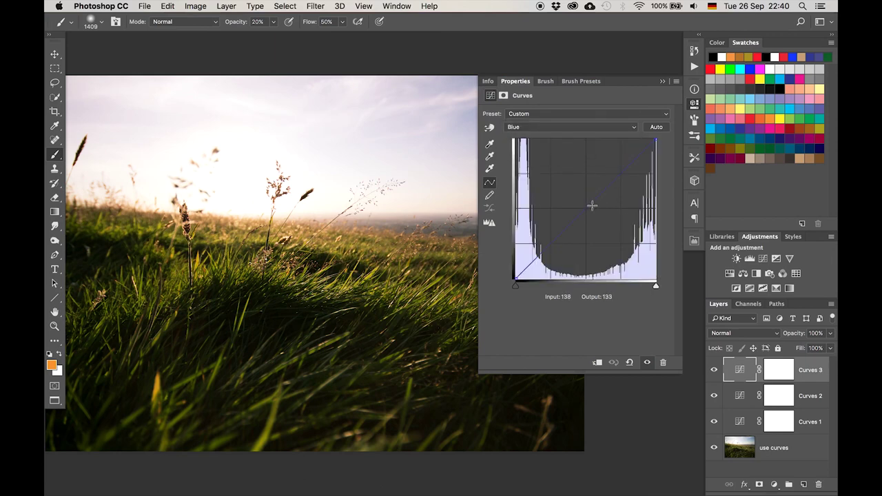
drag(595, 205, 593, 209)
Close Curves 3 settings, toggle all Curves layers against the original, then select Curves 3's mask
click(663, 81)
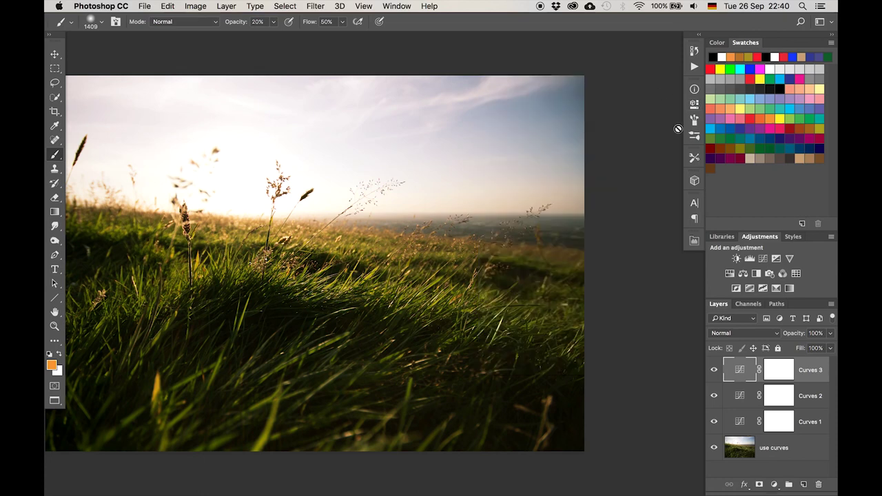
alt+click(714, 448)
alt+click(714, 448)
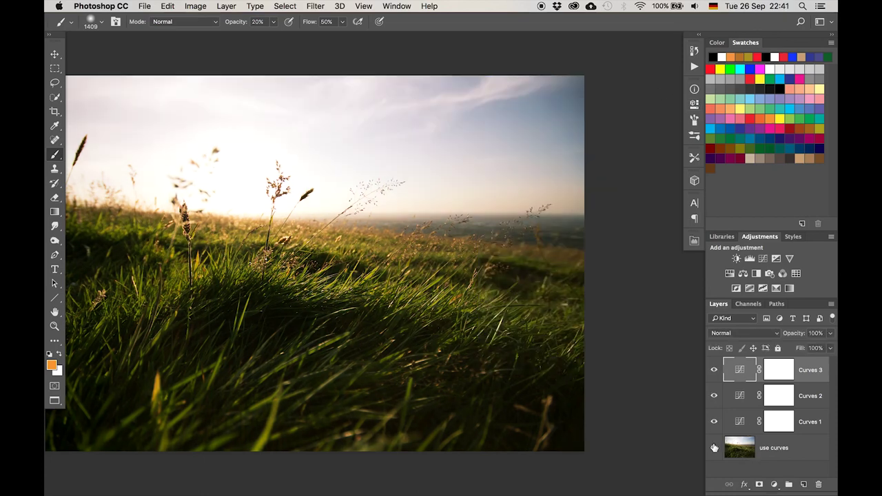
alt+click(714, 448)
alt+click(714, 448)
alt+click(714, 448)
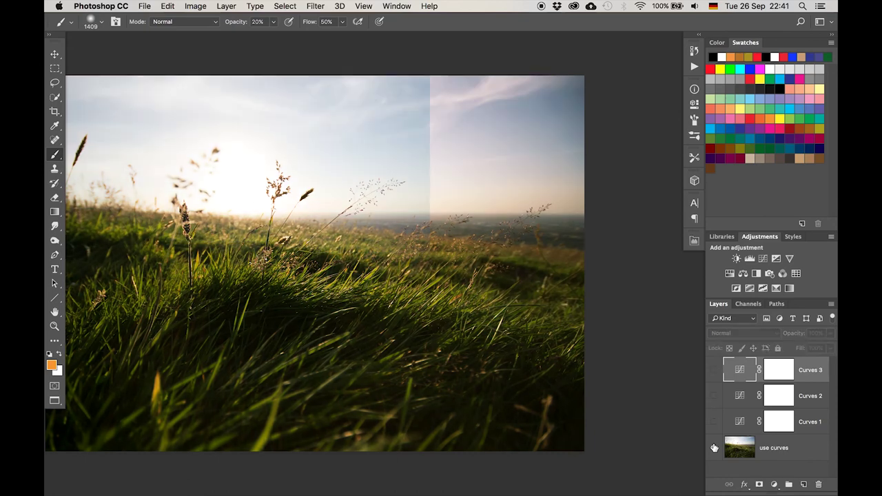
alt+click(714, 448)
alt+click(714, 448)
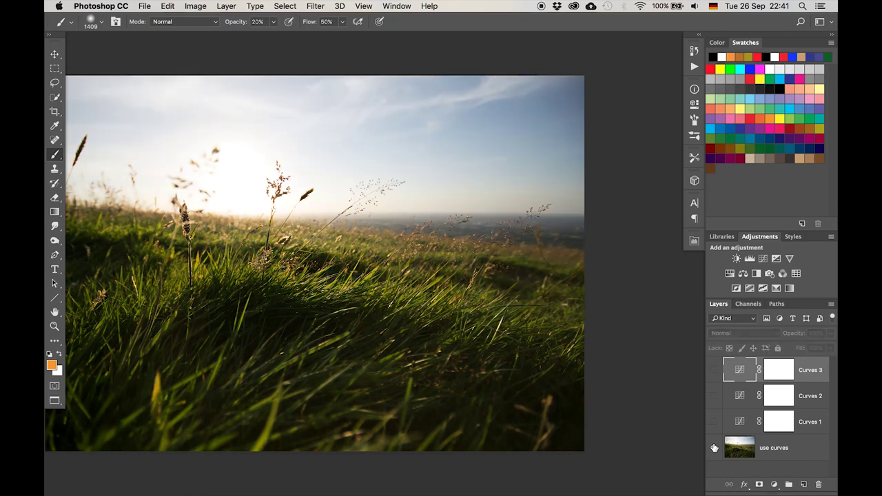
alt+click(714, 448)
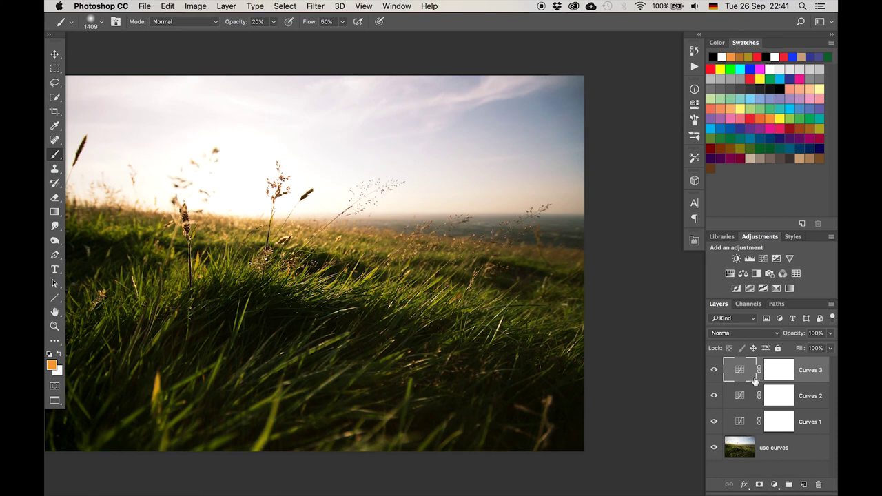
click(779, 370)
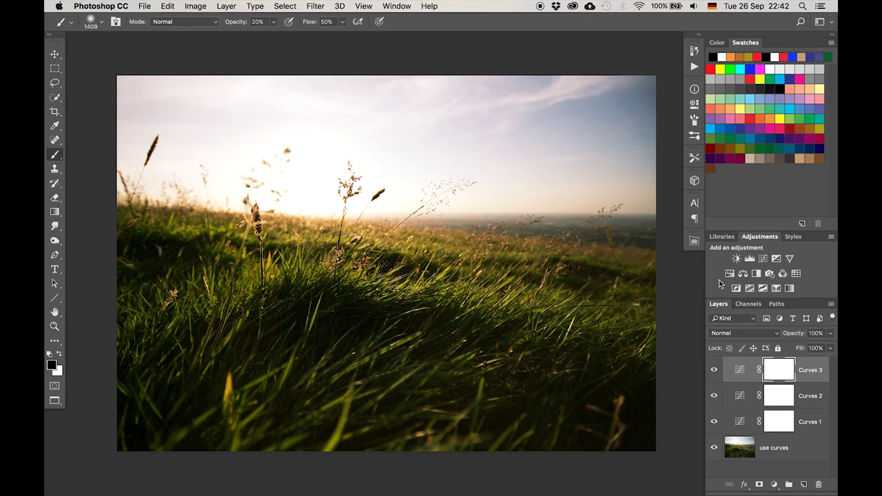
Add Curves 4 with its RGB midpoint dipped from 132 to 119
click(763, 259)
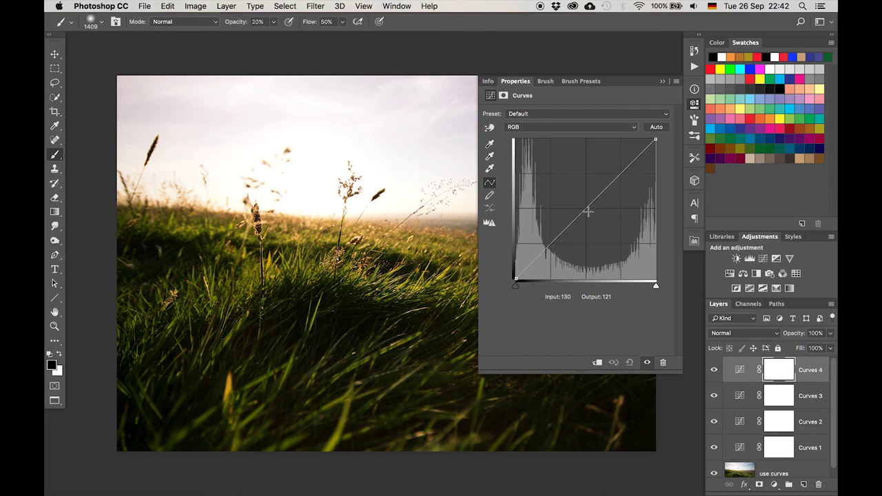
drag(588, 211, 589, 213)
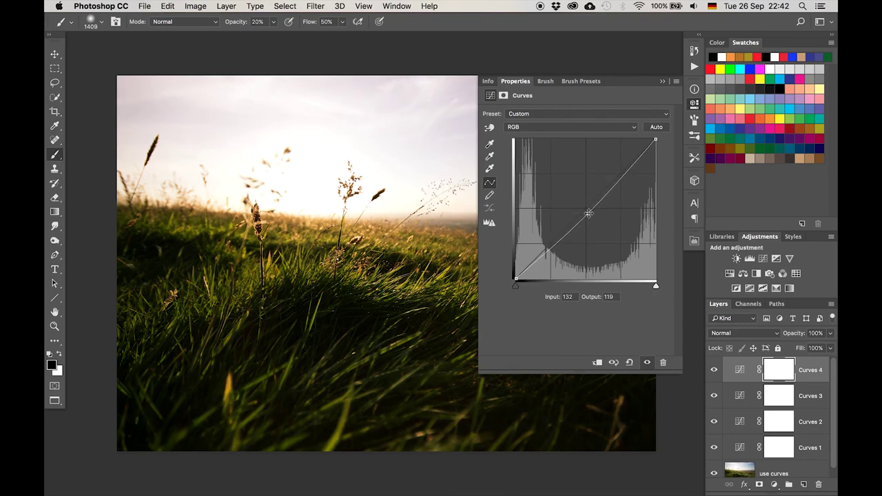
click(660, 83)
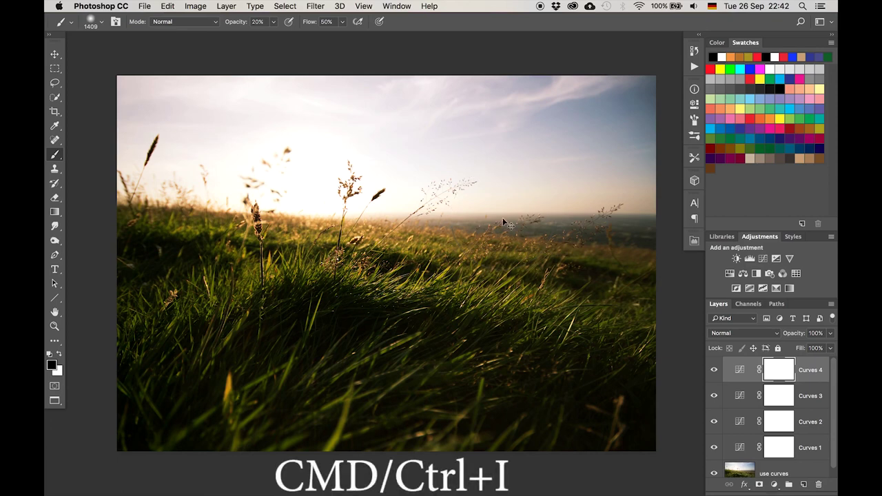
Invert Curves 4's mask and paint the darkening back into the grass with a white brush at 40% opacity
key(super+i)
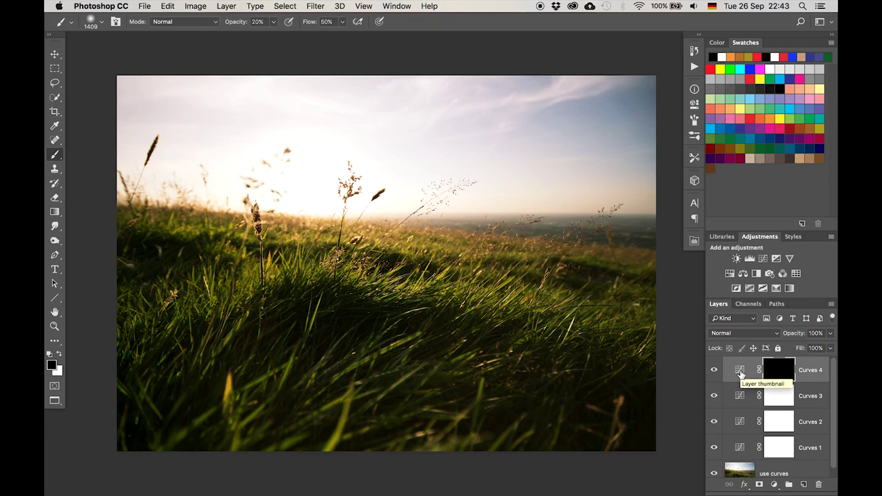
key(x)
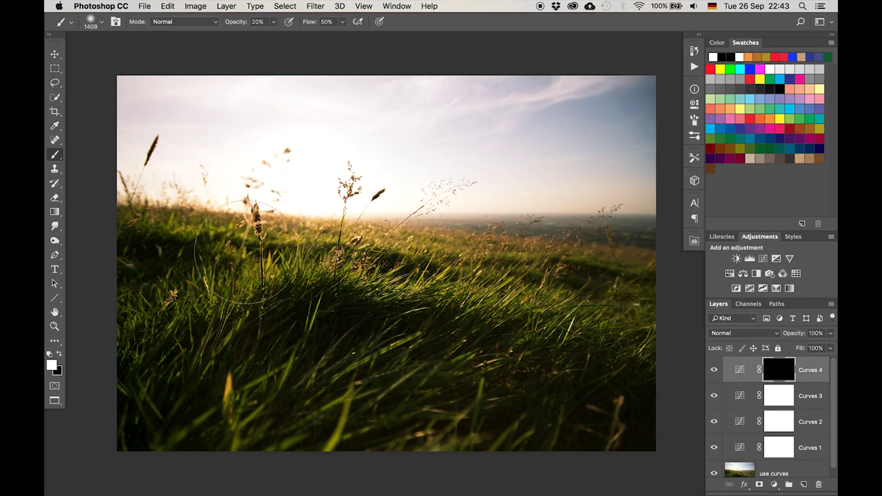
drag(270, 244, 297, 244)
key(4)
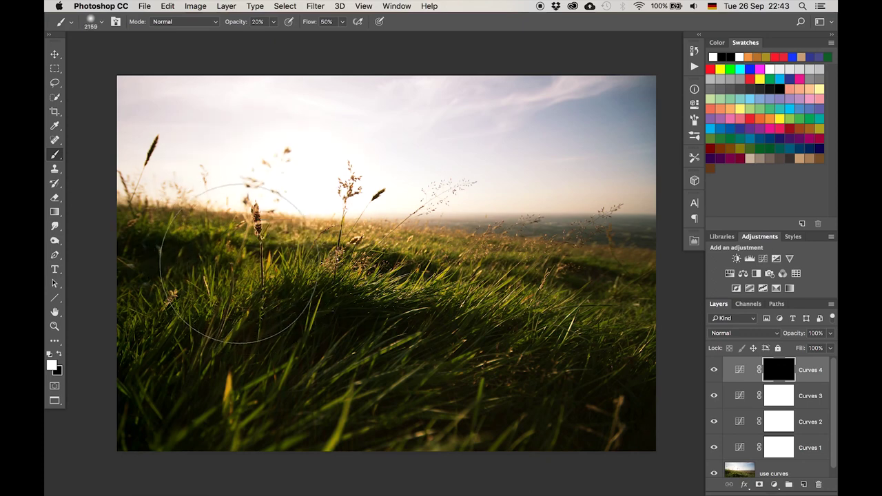
mouse_move(167, 241)
mouse_down()
mouse_move(128, 295)
mouse_move(167, 326)
mouse_up()
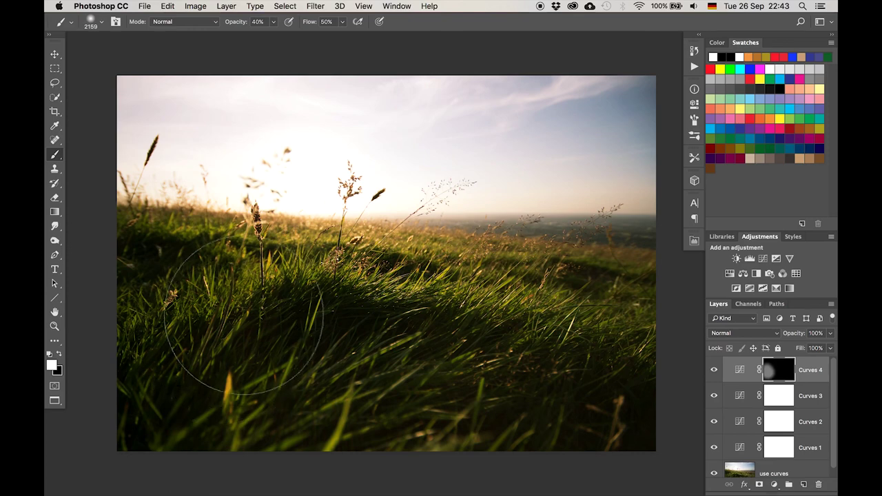
mouse_move(255, 305)
mouse_down()
mouse_move(146, 338)
mouse_move(293, 341)
mouse_up()
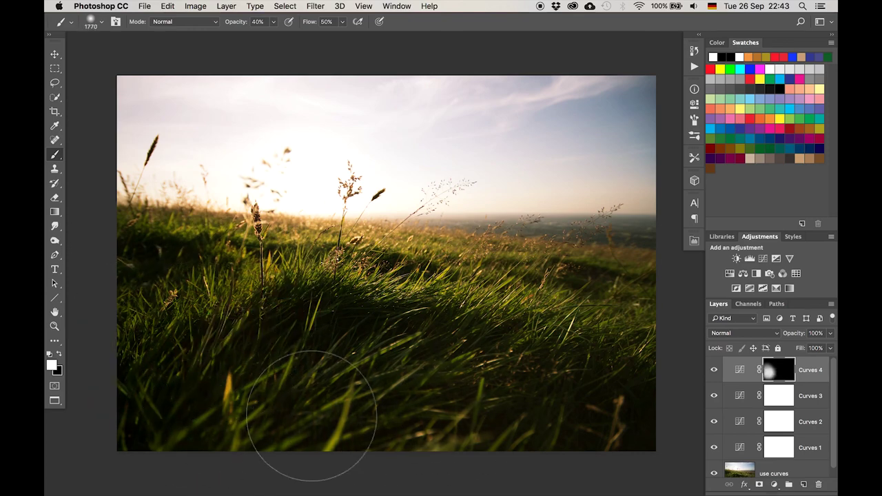
mouse_move(620, 335)
mouse_down()
mouse_move(626, 286)
mouse_move(542, 256)
mouse_up()
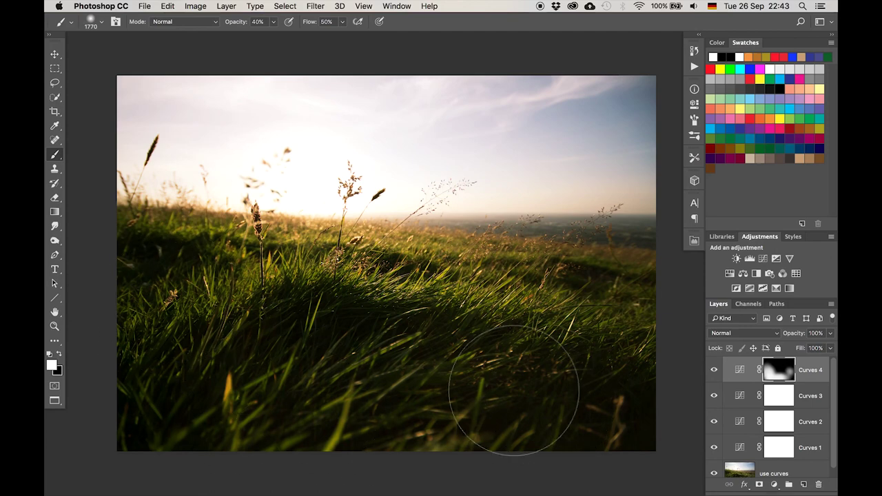
mouse_move(506, 393)
mouse_down()
mouse_move(545, 404)
mouse_move(589, 358)
mouse_move(623, 345)
mouse_move(653, 380)
mouse_up()
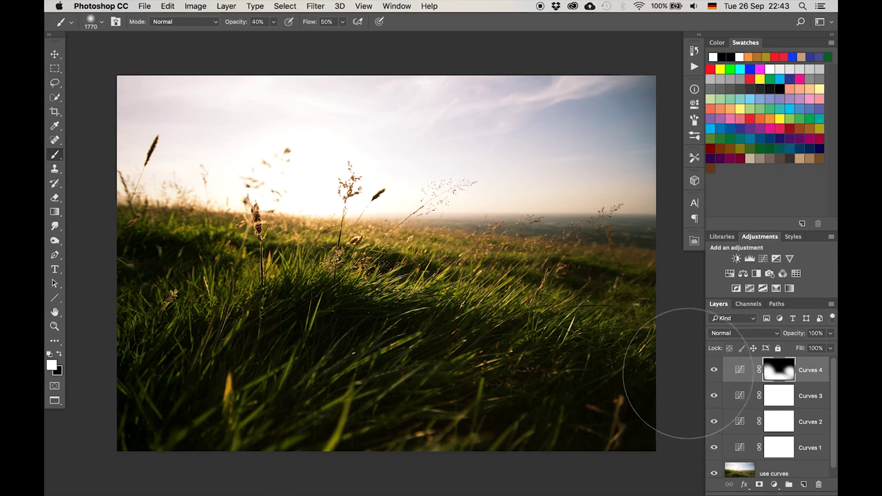
Toggle Curves 4 off and on to compare the masked darkening
click(714, 371)
click(714, 370)
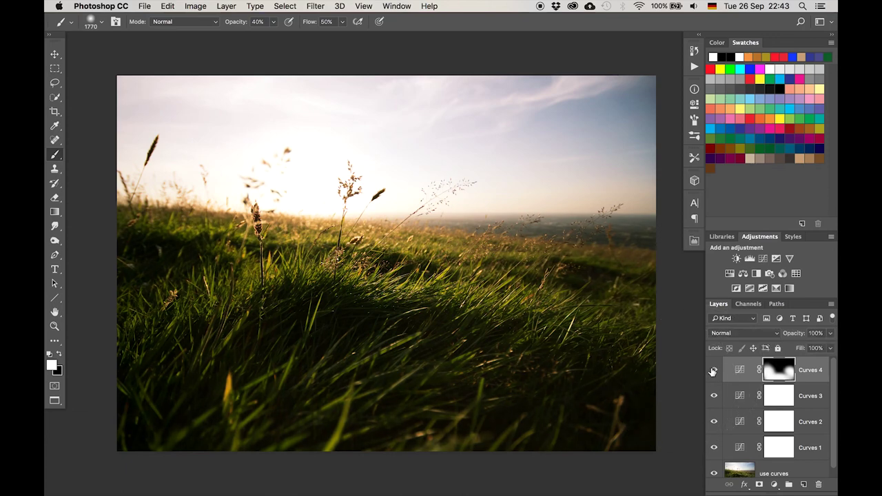
click(713, 371)
click(713, 371)
click(713, 371)
click(713, 371)
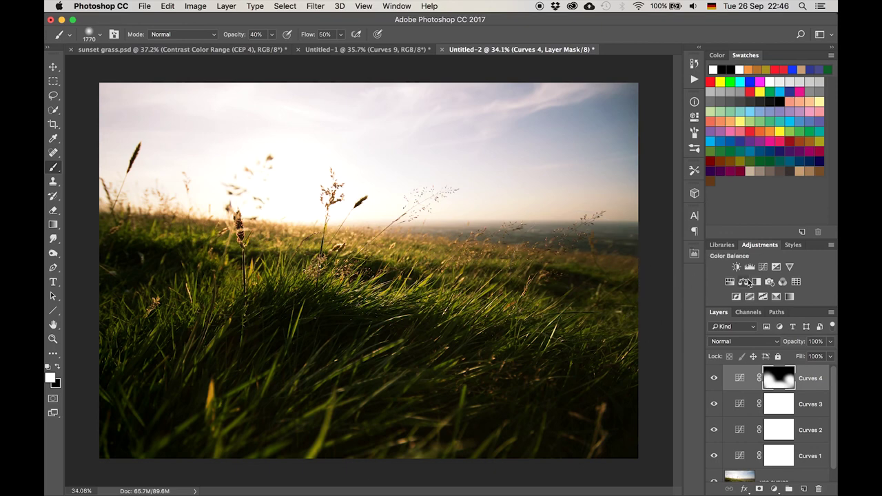
Add a Curves 5 layer with raised Red and Green midpoints, blended at 40% opacity
click(764, 267)
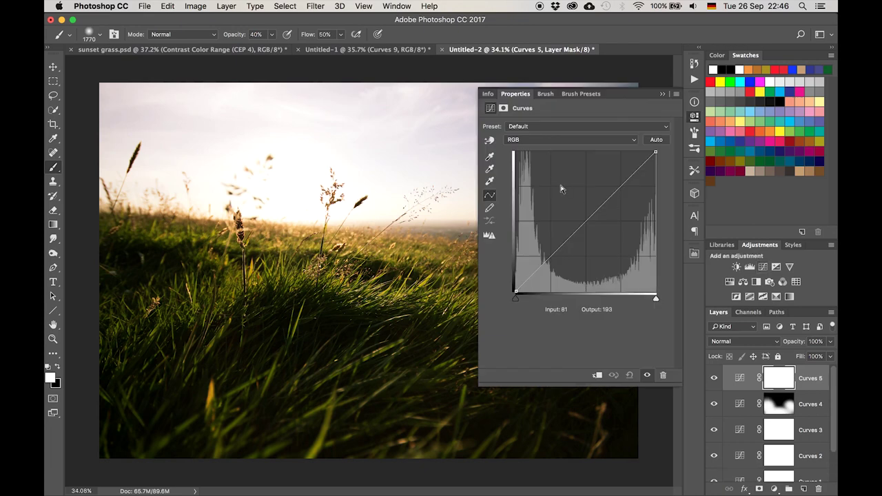
click(572, 142)
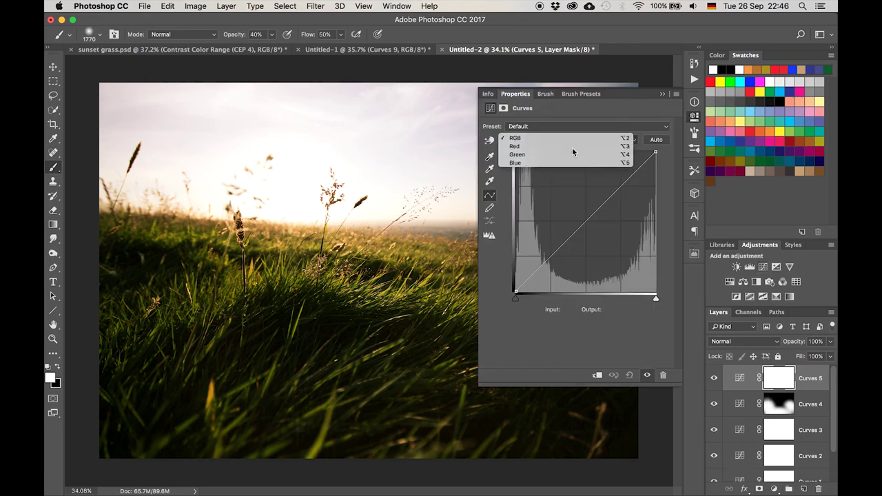
click(572, 147)
drag(590, 205, 586, 195)
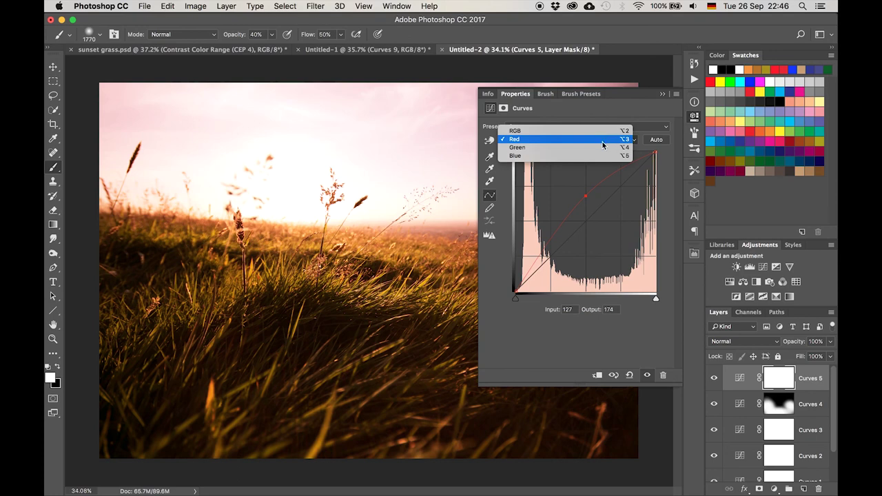
click(600, 147)
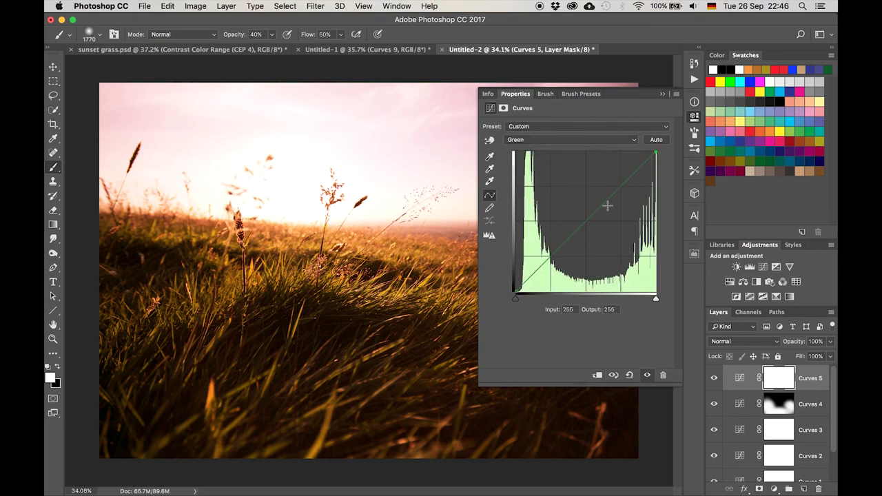
drag(602, 209, 599, 195)
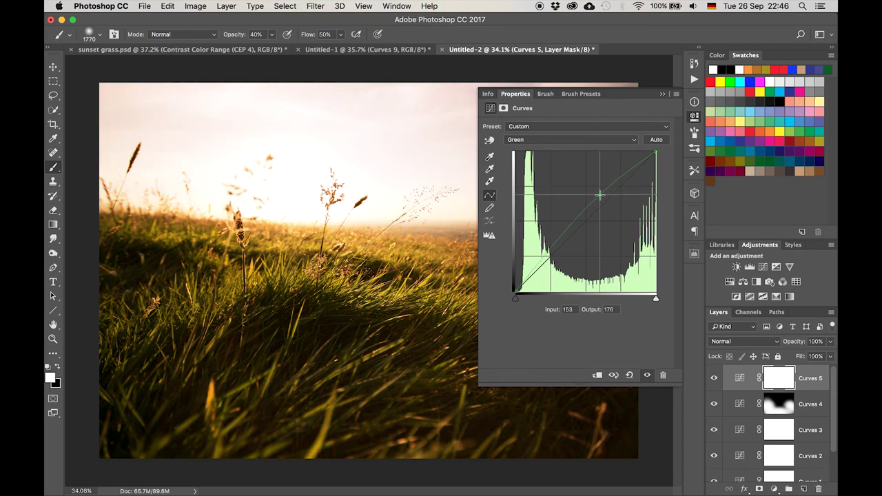
click(663, 94)
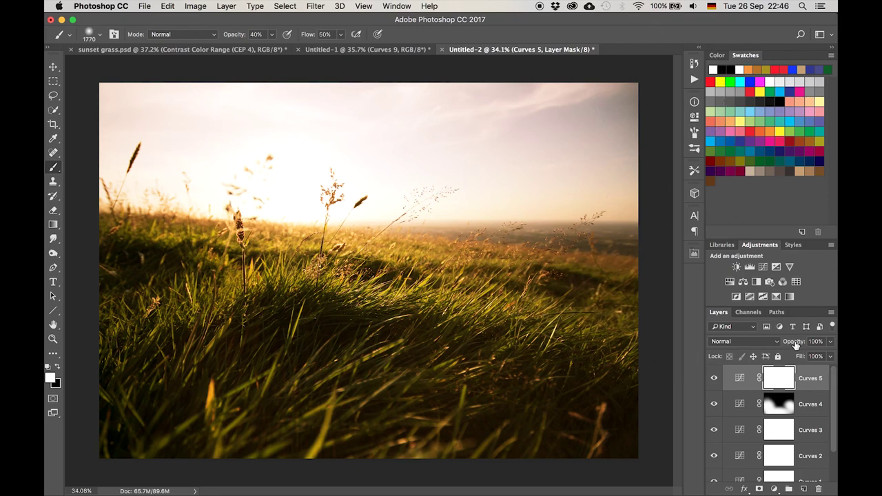
mouse_move(796, 345)
mouse_down()
mouse_move(614, 351)
mouse_move(635, 349)
mouse_up()
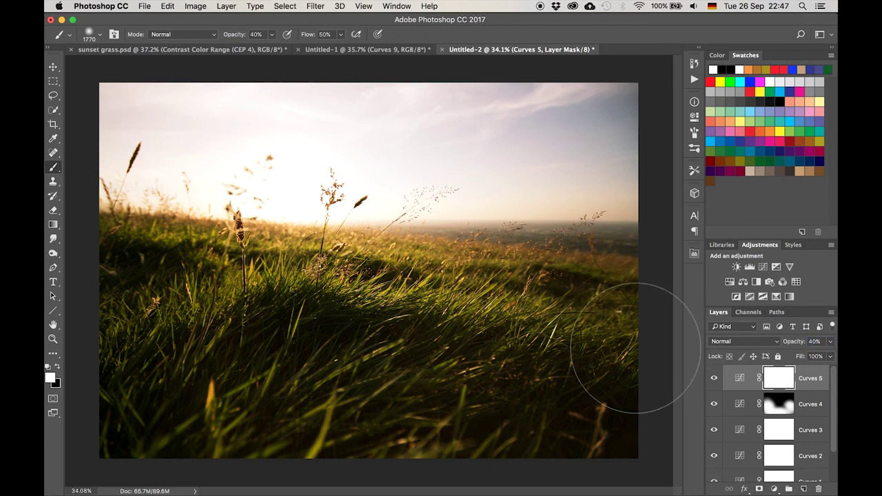
click(714, 379)
click(714, 379)
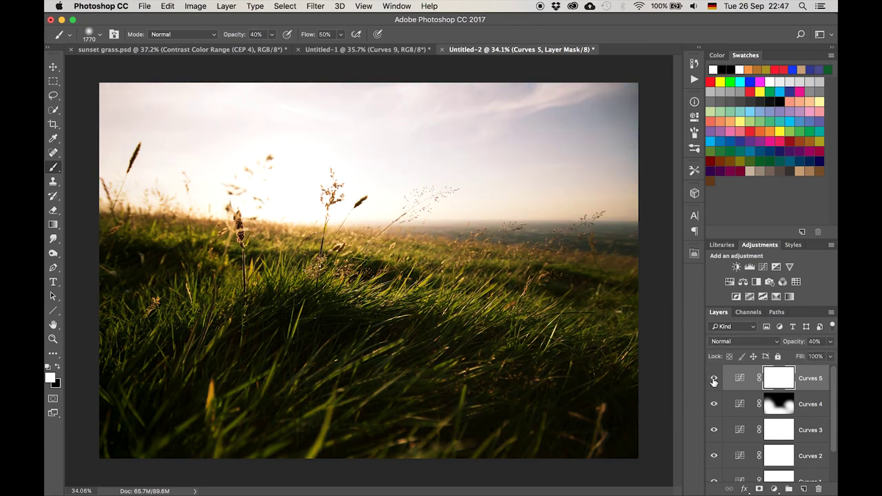
click(714, 380)
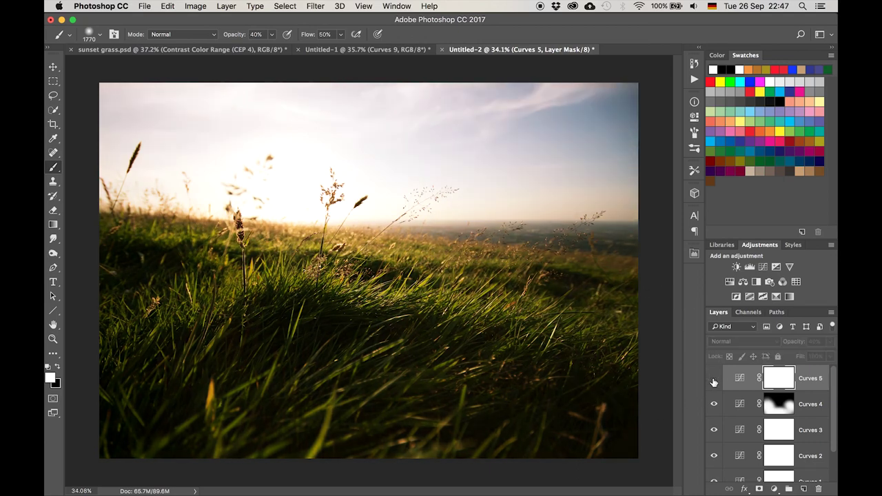
click(714, 379)
click(714, 380)
click(714, 380)
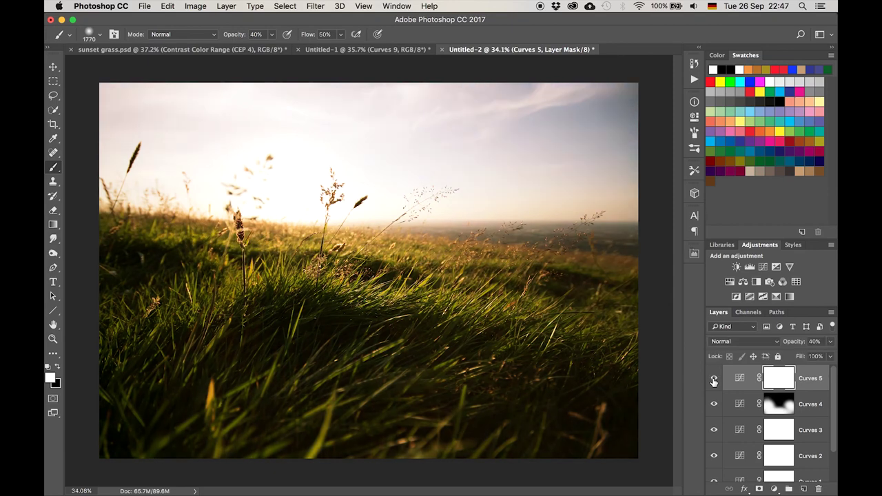
scroll(714, 380, down, 2)
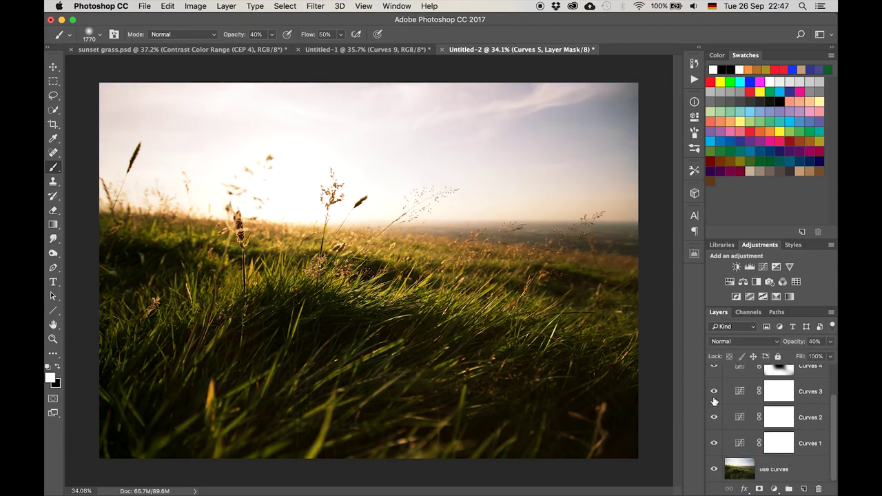
alt+click(714, 471)
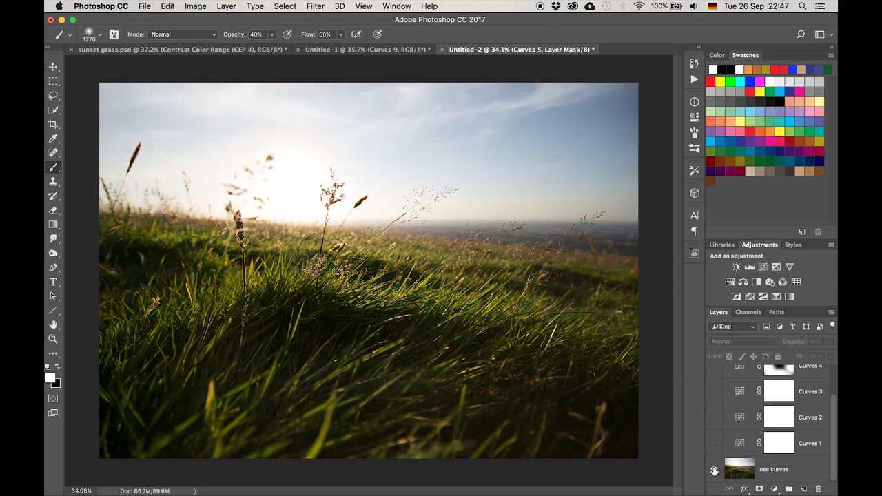
alt+click(715, 471)
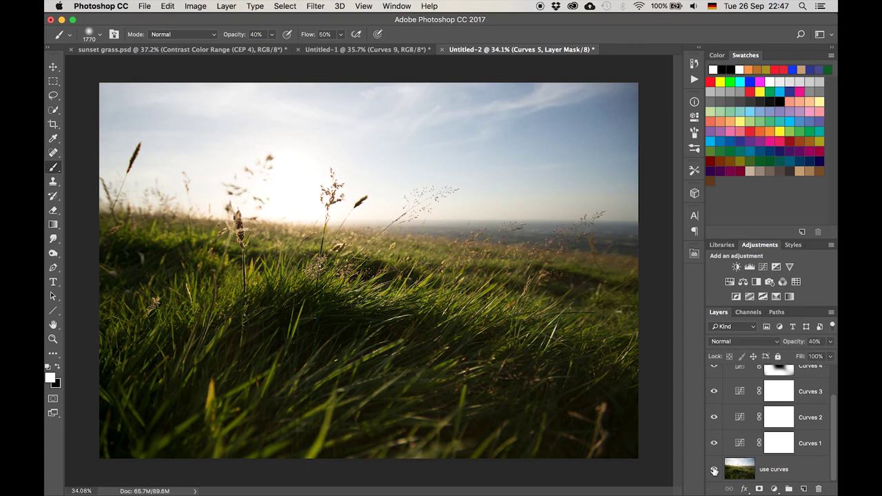
alt+click(714, 471)
alt+click(714, 470)
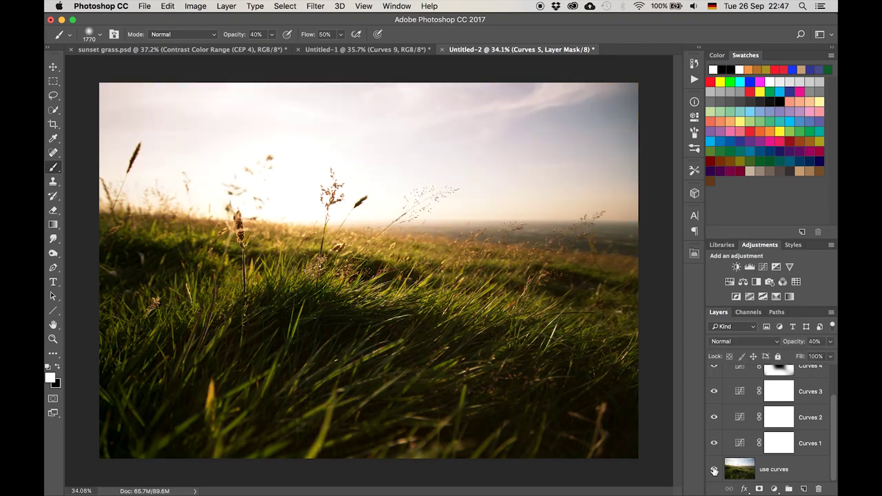
alt+click(715, 471)
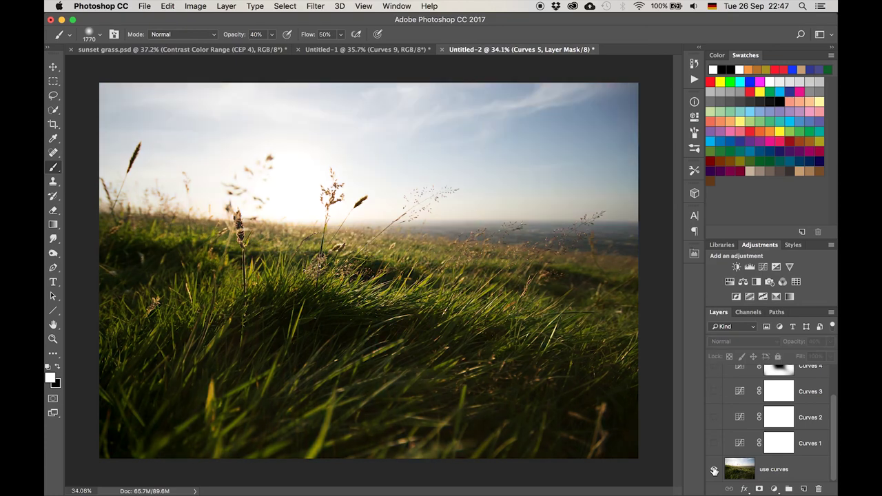
alt+click(714, 471)
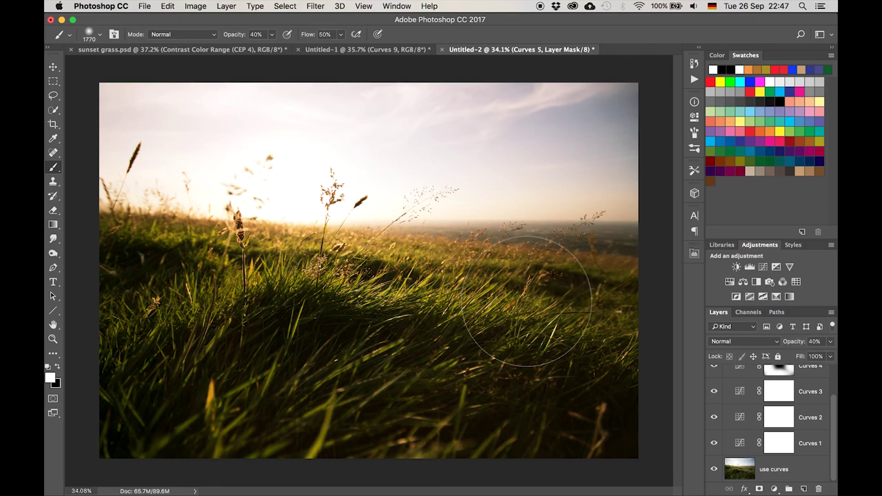
scroll(736, 426, up, 2)
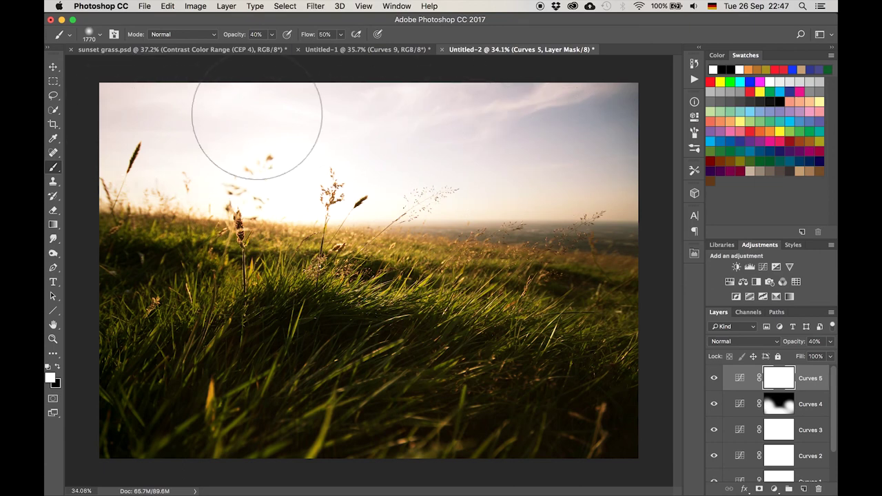
Add a Curves 6 layer and raise its Blue channel curve to cool the photo
click(764, 267)
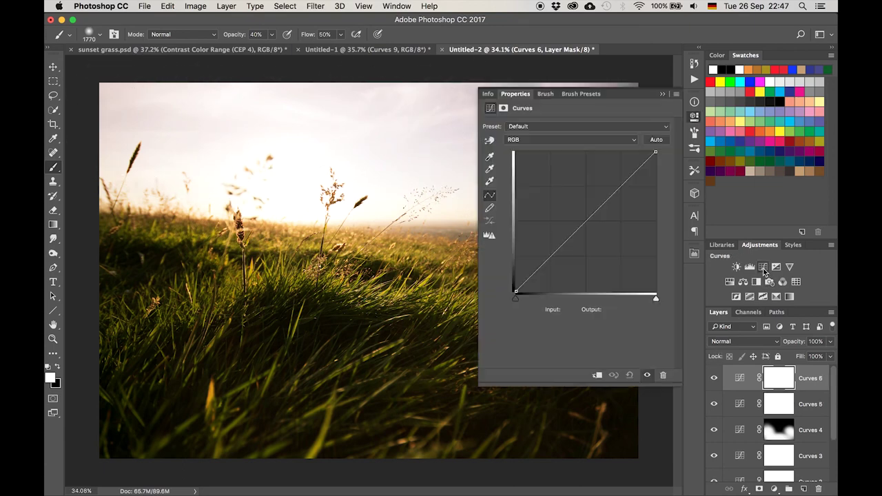
click(562, 135)
click(567, 166)
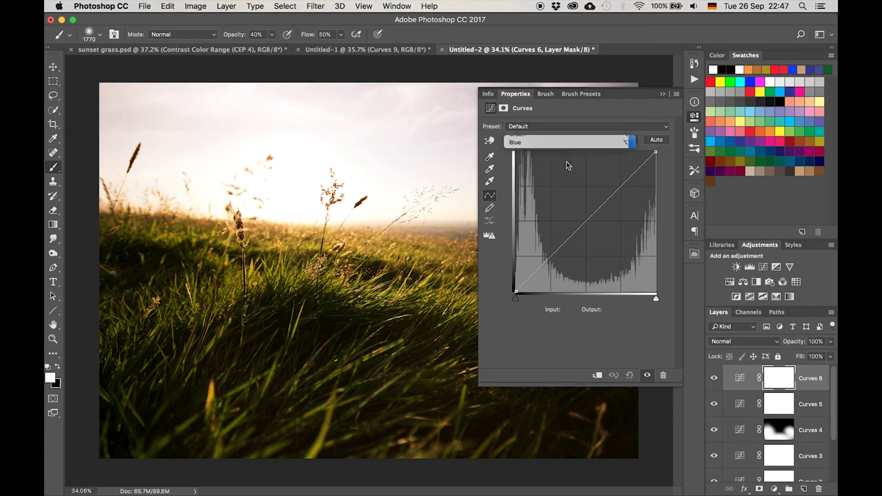
drag(616, 187, 603, 173)
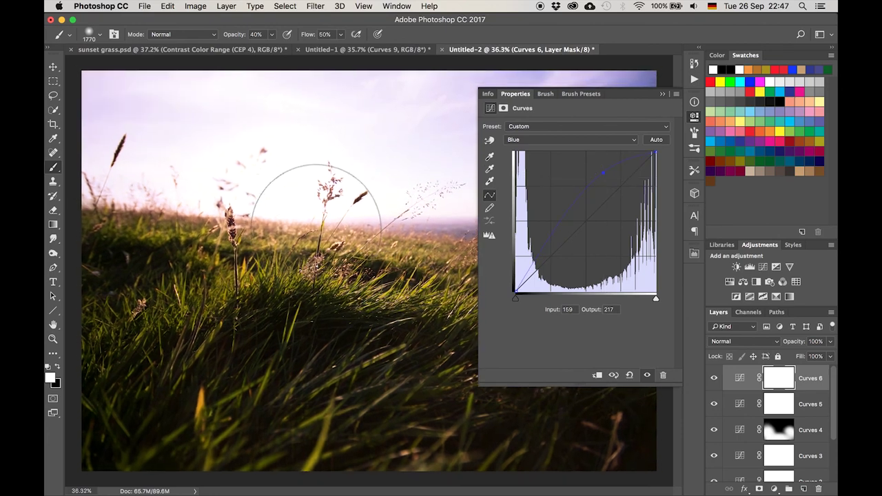
key(f)
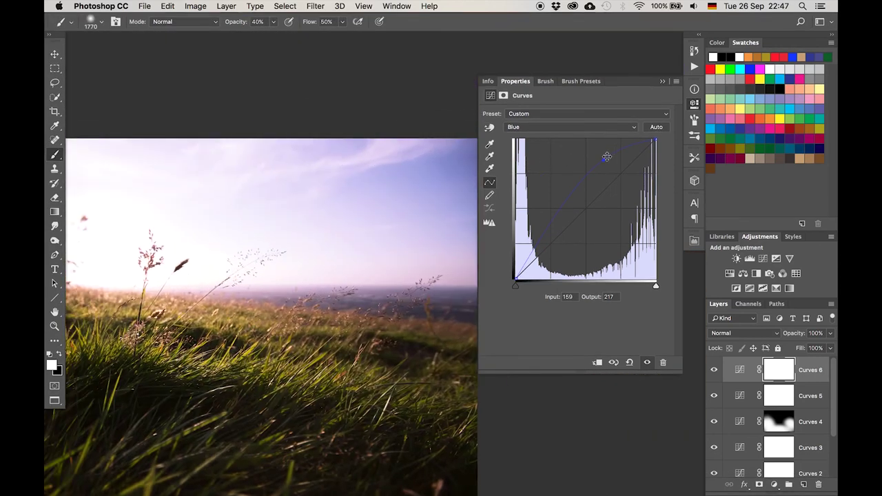
mouse_move(605, 160)
mouse_down()
mouse_move(607, 175)
mouse_move(602, 166)
mouse_up()
Pull the Curves 6 Red channel curve down slightly and fit the photo in the window
click(587, 129)
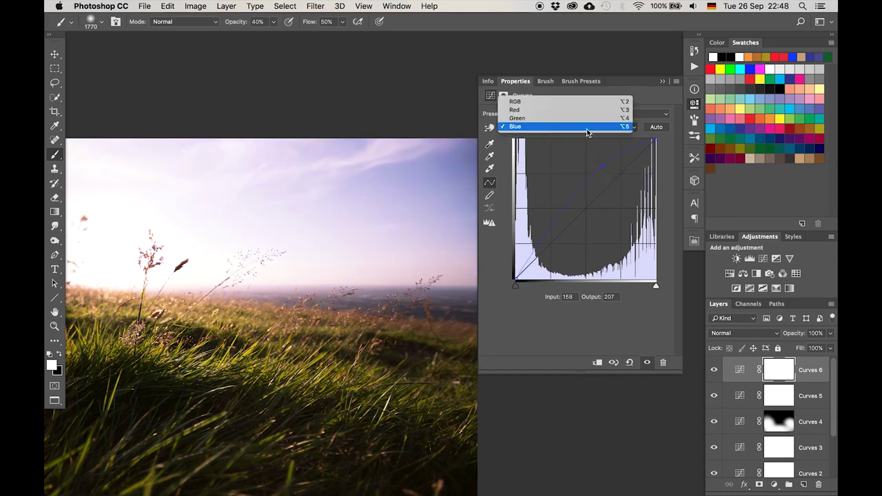
click(581, 110)
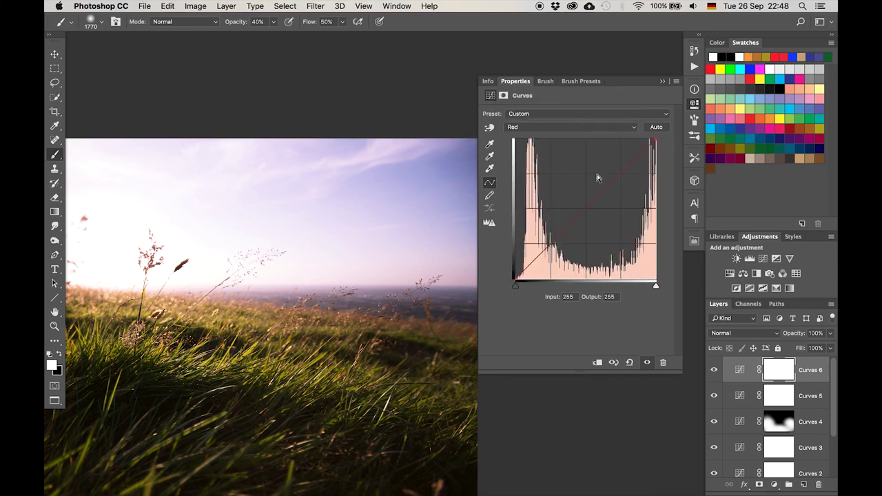
drag(604, 200, 606, 201)
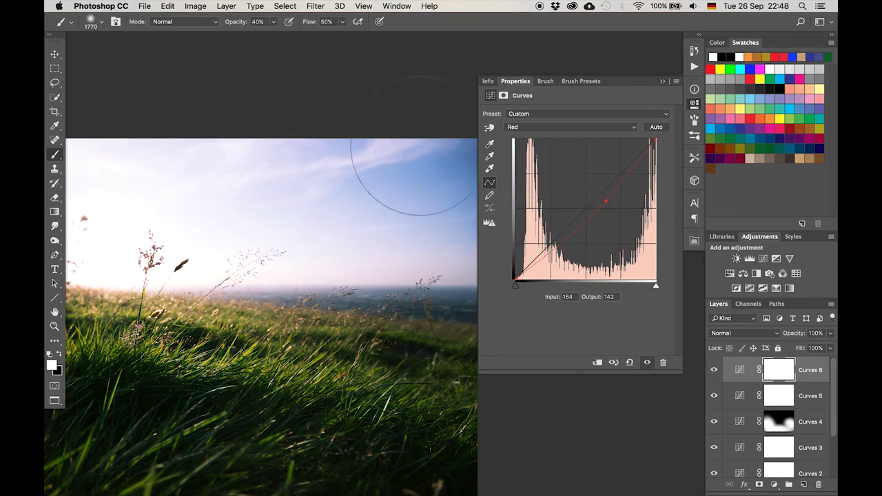
click(662, 82)
key(super+0)
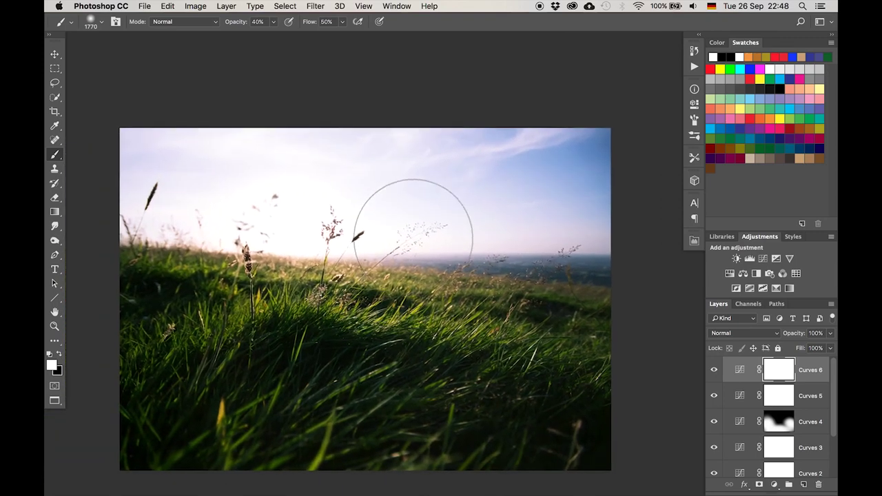
Toggle Curves 6 visibility to compare the photo with and without it
click(714, 370)
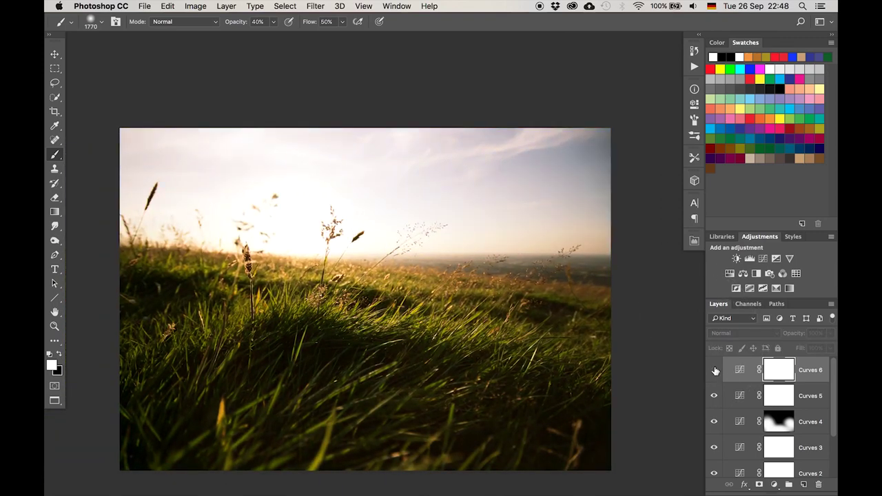
click(715, 371)
click(715, 371)
click(715, 371)
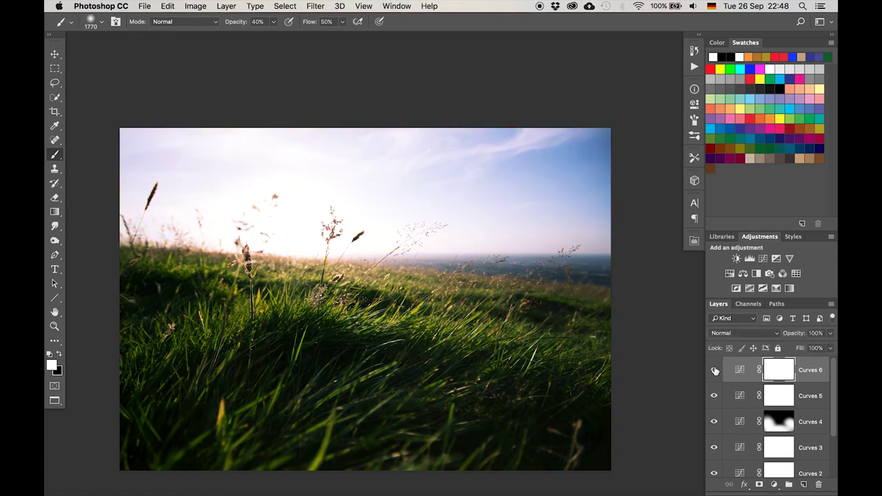
click(715, 370)
click(714, 371)
click(715, 371)
click(715, 371)
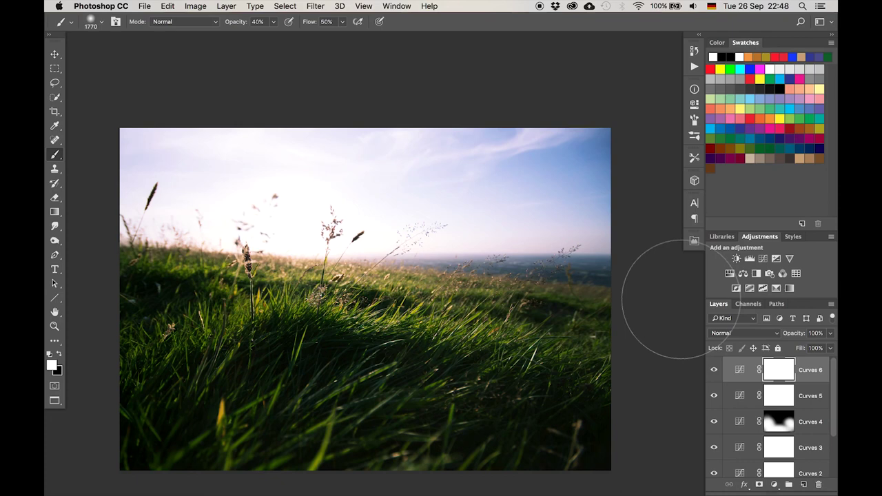
Invert the Curves 6 mask, paint white across the top of the sky, and set opacity to 51%
key(super+i)
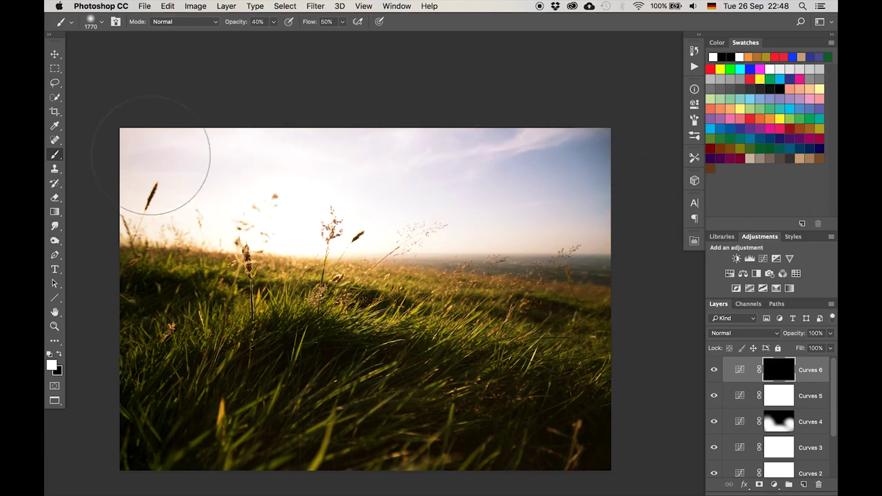
mouse_move(198, 155)
mouse_down()
mouse_move(241, 120)
mouse_move(453, 106)
mouse_move(517, 89)
mouse_up()
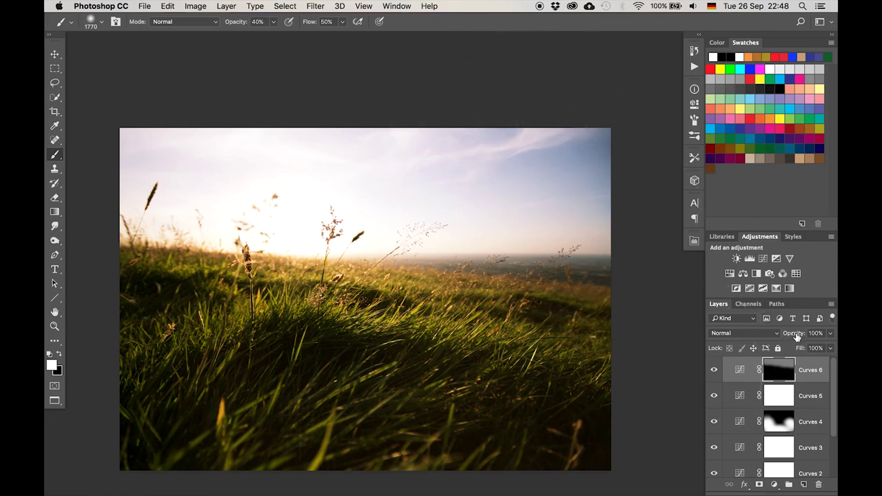
drag(796, 338, 754, 337)
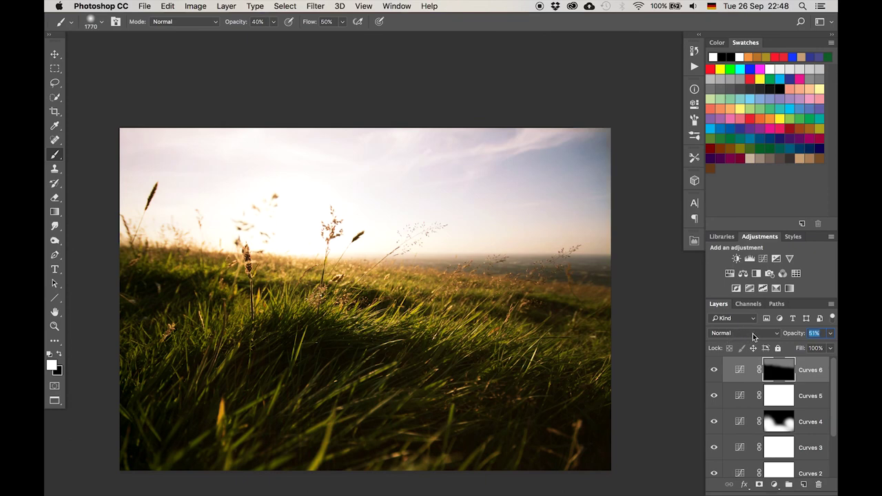
click(715, 371)
click(714, 370)
Add a Curves 7 layer with a raised midpoint, invert its mask, and paint white across the middle grass
click(764, 259)
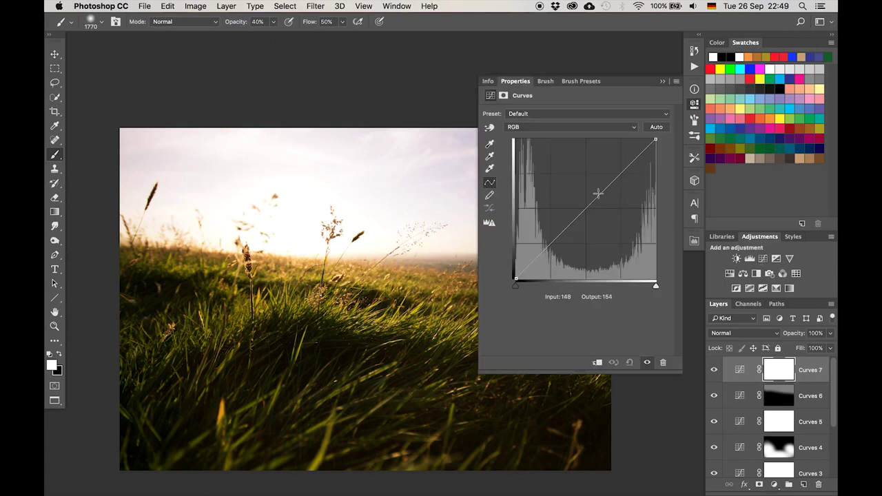
drag(596, 197, 599, 193)
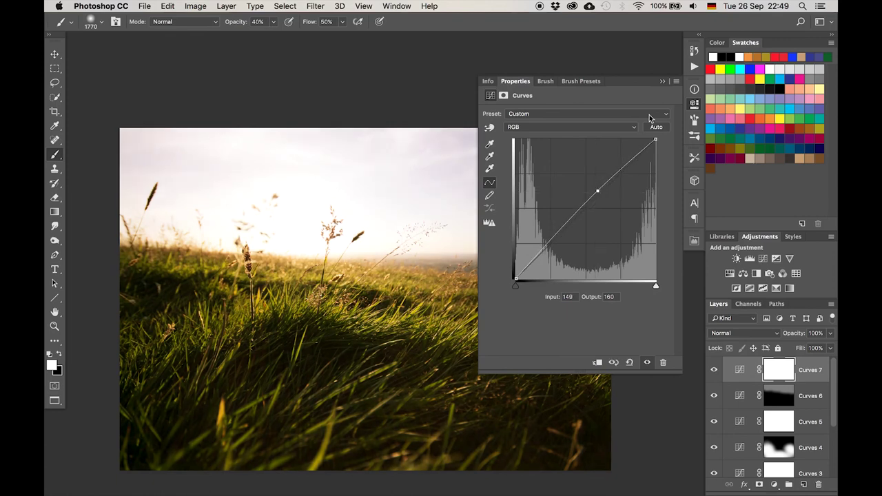
click(662, 81)
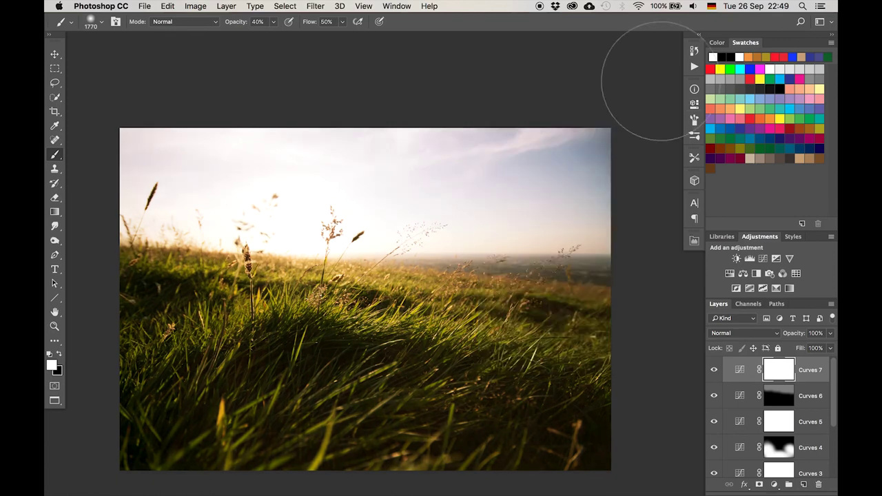
key(super+i)
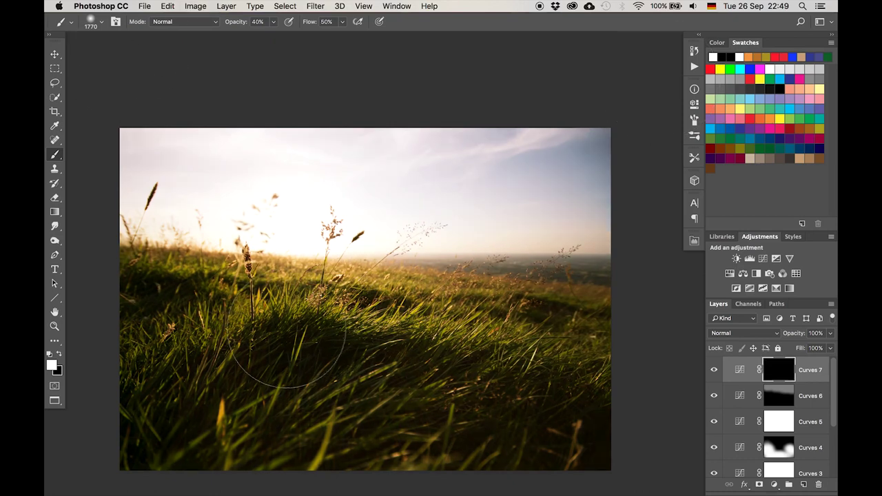
mouse_move(273, 321)
mouse_down()
mouse_move(413, 296)
mouse_move(242, 325)
mouse_move(252, 338)
mouse_up()
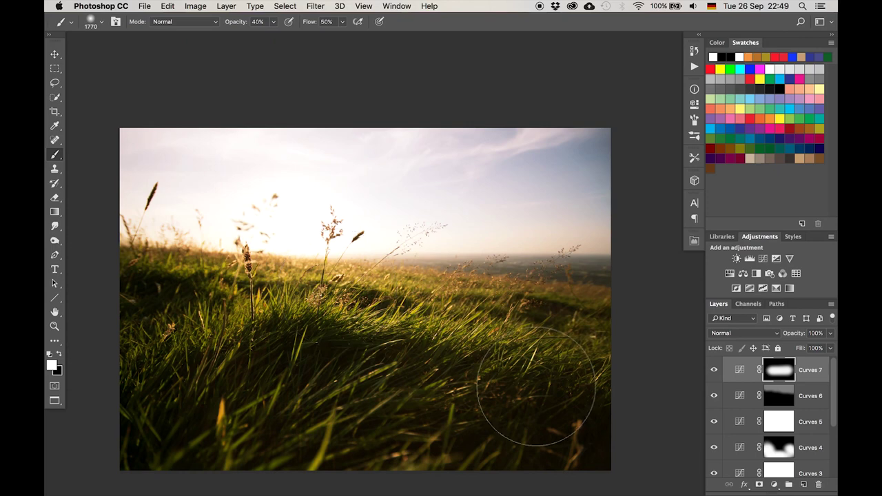
Add a darkening Curves 8 layer, invert its mask, and paint it back with a ~2065 px brush
click(763, 258)
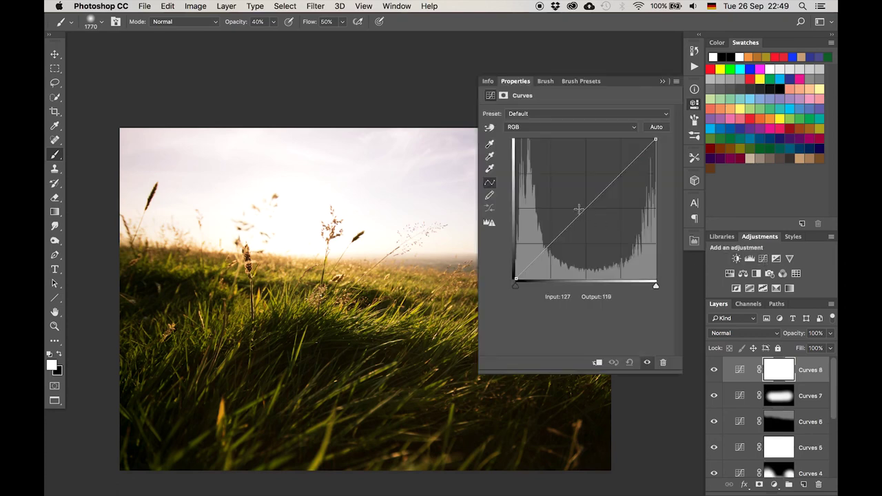
drag(587, 209, 587, 217)
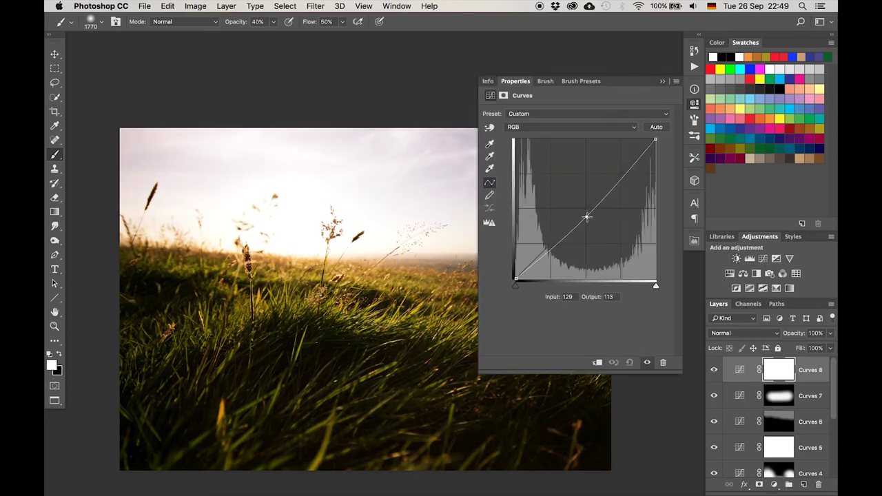
click(662, 81)
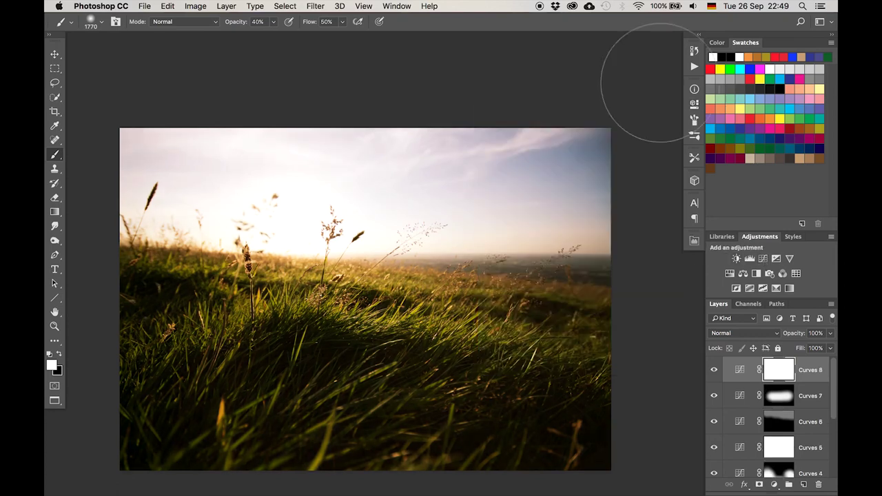
key(super+i)
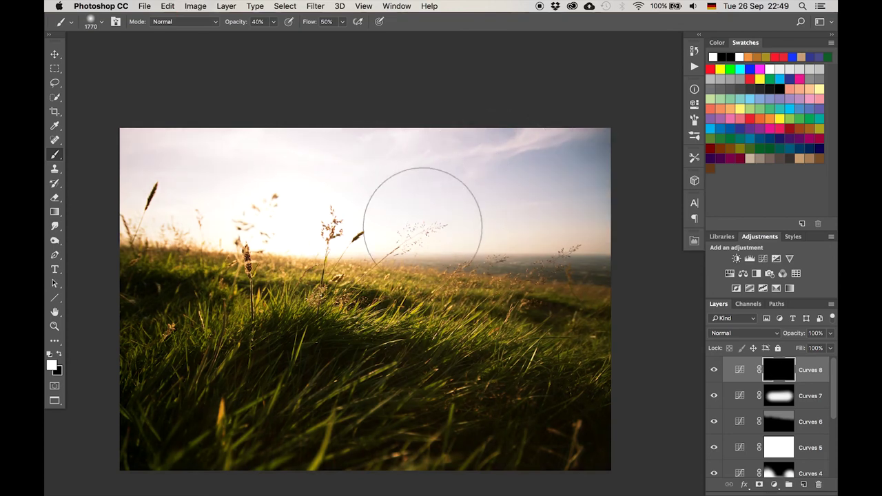
mouse_move(393, 238)
mouse_down()
mouse_move(456, 245)
mouse_move(414, 241)
mouse_move(431, 248)
mouse_up()
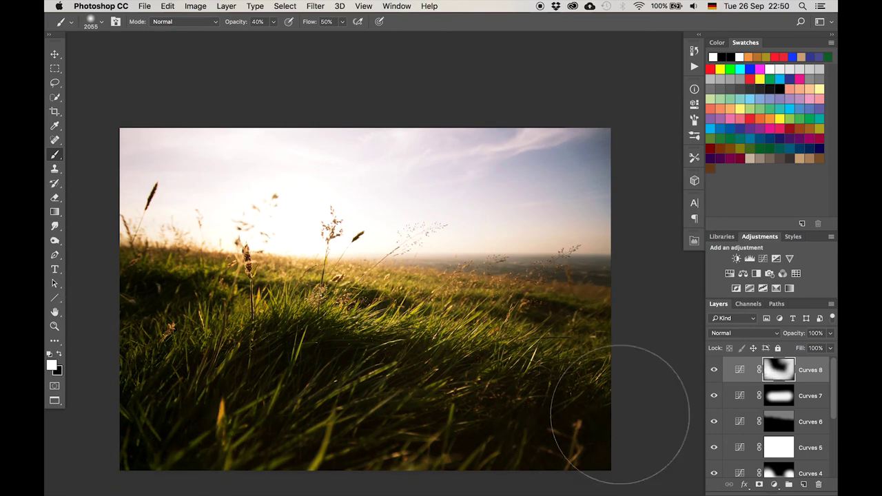
click(610, 390)
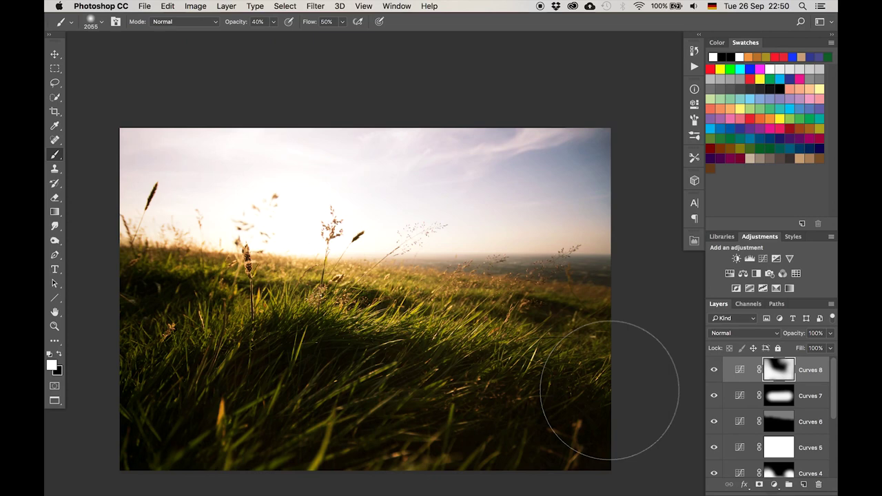
Add Curves 9 with its midpoint lowered from 129 to 121, masked to the horizon and right side
click(764, 258)
click(581, 206)
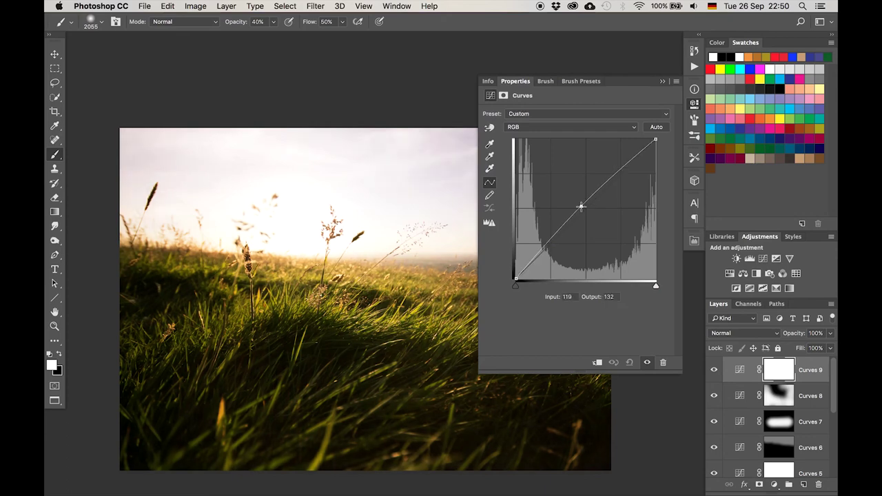
drag(581, 207, 580, 206)
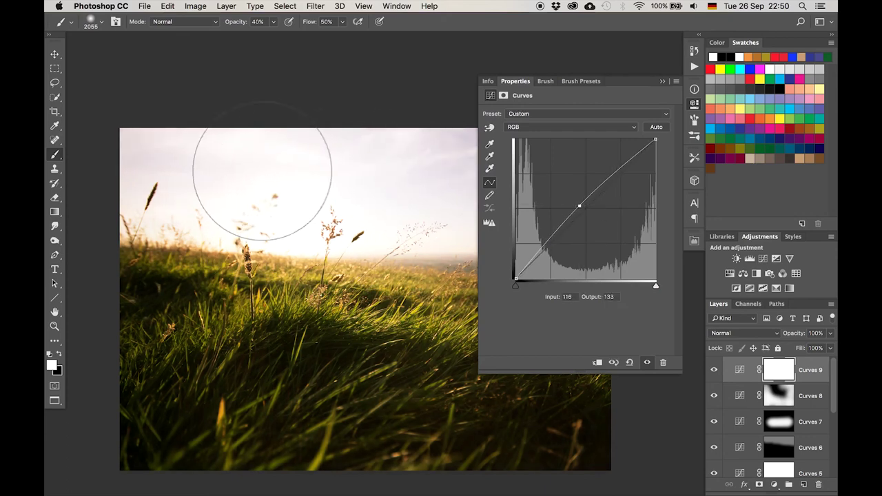
mouse_move(580, 207)
mouse_down()
mouse_move(586, 211)
mouse_move(581, 204)
mouse_up()
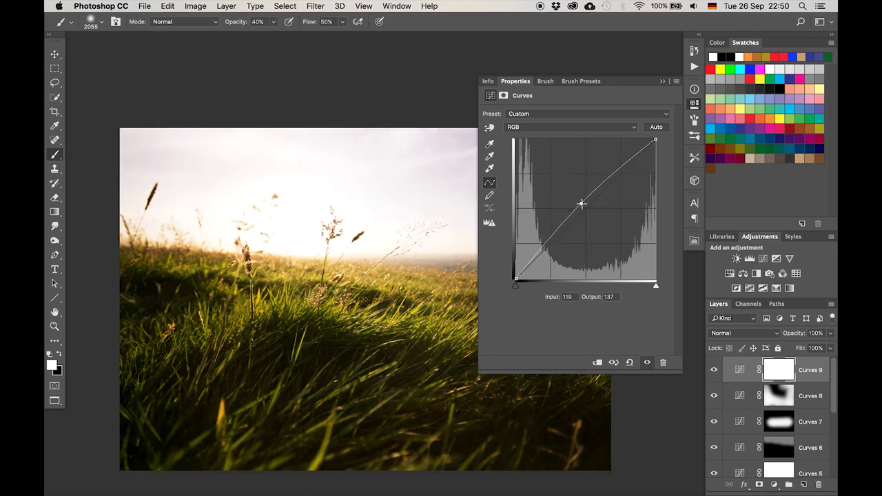
click(663, 82)
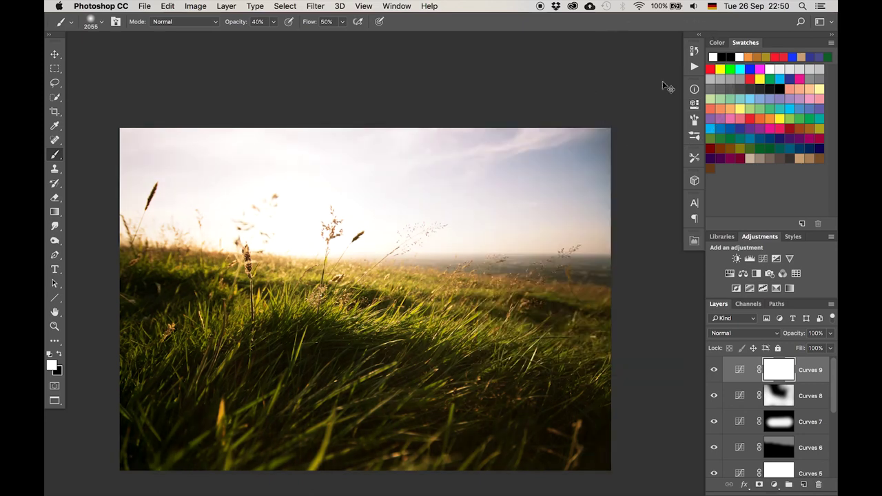
key(super+i)
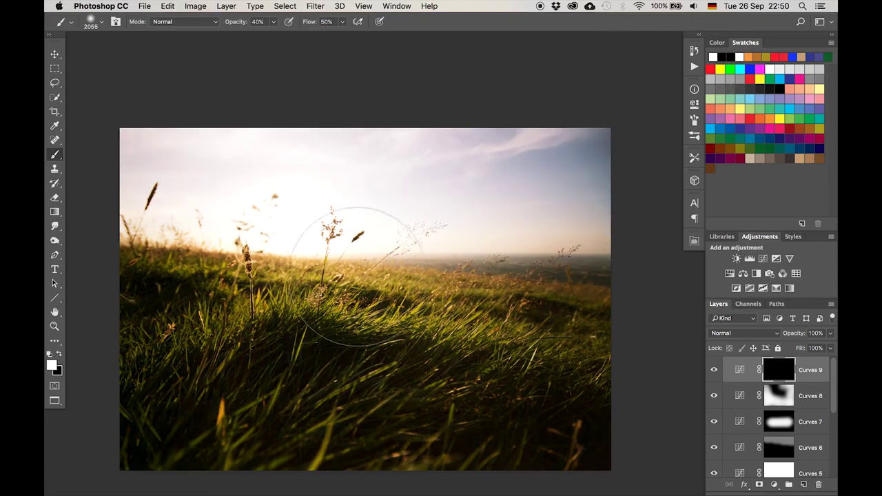
mouse_move(379, 276)
mouse_down()
mouse_move(359, 255)
mouse_move(462, 266)
mouse_move(503, 302)
mouse_move(419, 286)
mouse_move(522, 307)
mouse_move(448, 316)
mouse_move(583, 319)
mouse_up()
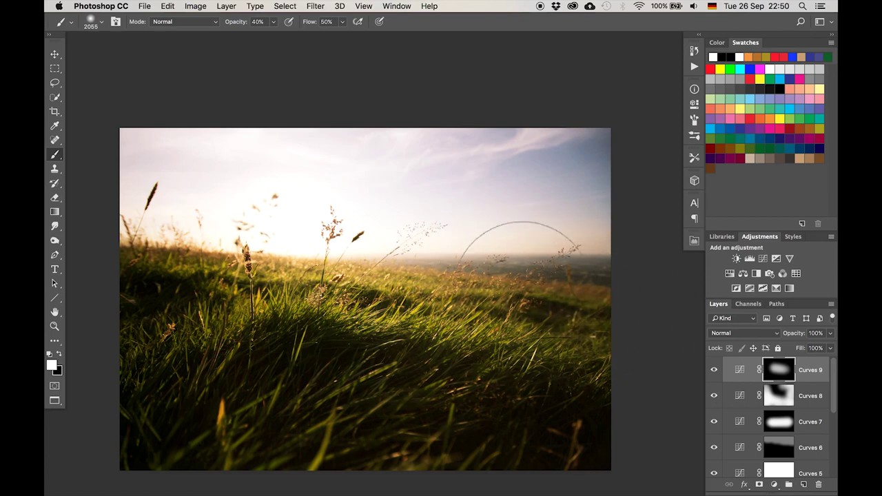
mouse_move(490, 310)
mouse_down()
mouse_move(611, 326)
mouse_move(606, 358)
mouse_up()
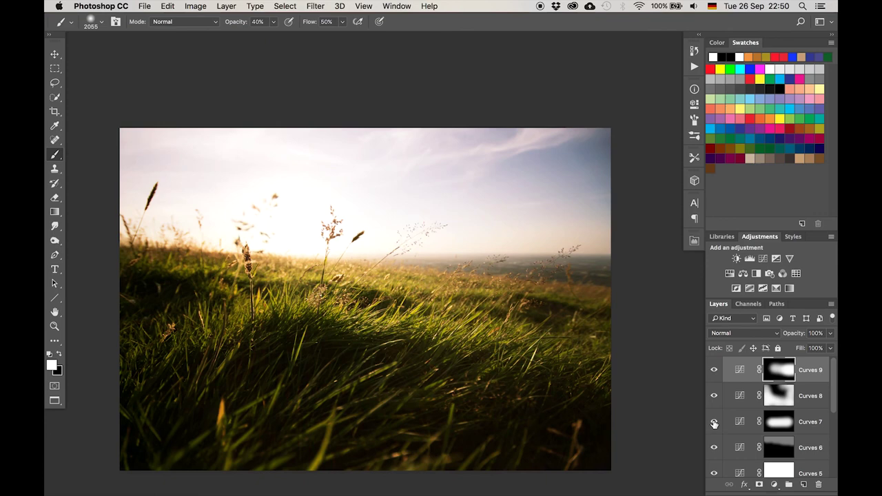
Lower the Curves 6 layer opacity to 29%
click(713, 448)
click(742, 448)
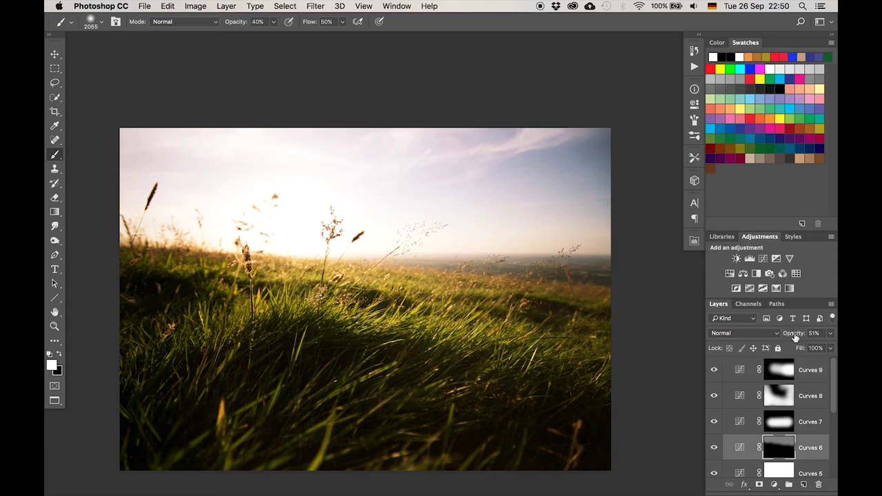
drag(796, 335, 784, 335)
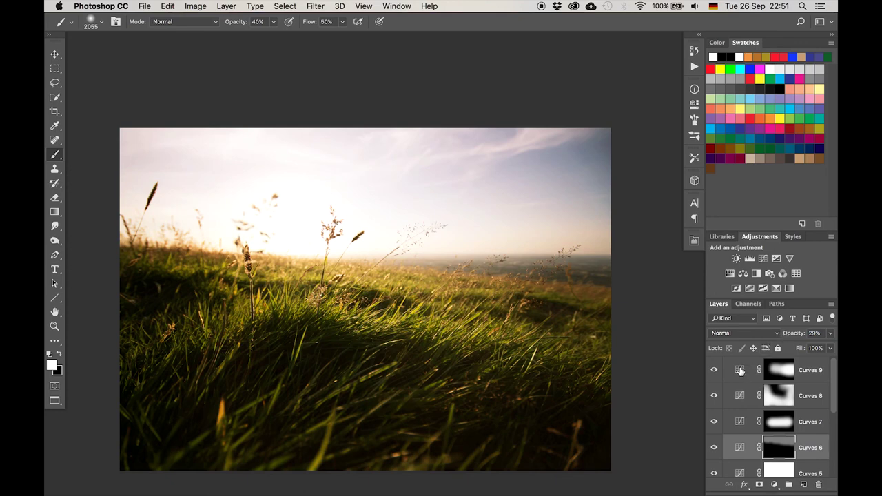
scroll(740, 371, down, 5)
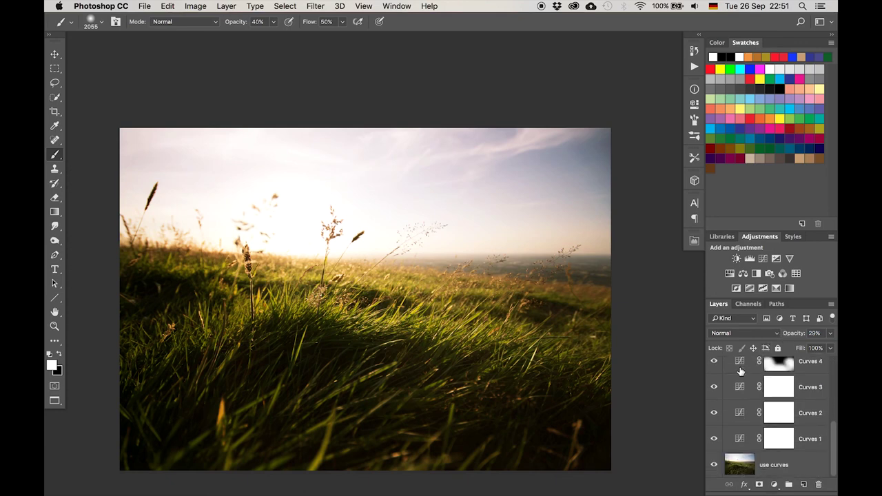
Alt-toggle the base layer's eye to compare the original photo with the toned version, then select Curves 1
alt+click(714, 468)
alt+click(713, 468)
alt+click(713, 468)
alt+click(713, 468)
alt+click(713, 468)
alt+click(713, 468)
scroll(714, 469, up, 5)
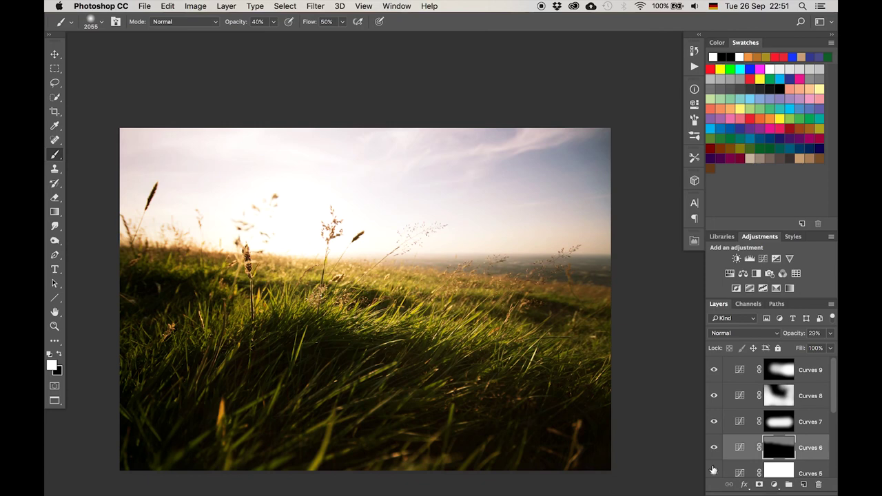
scroll(714, 469, down, 5)
alt+click(714, 468)
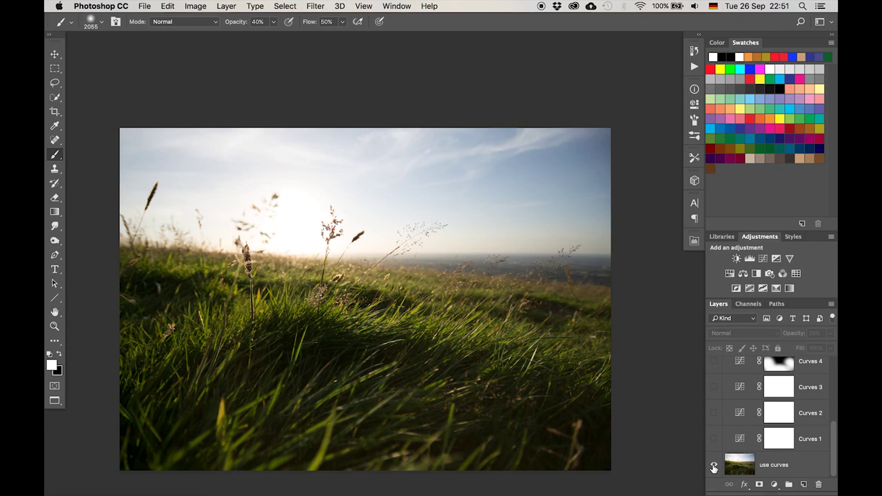
alt+click(714, 468)
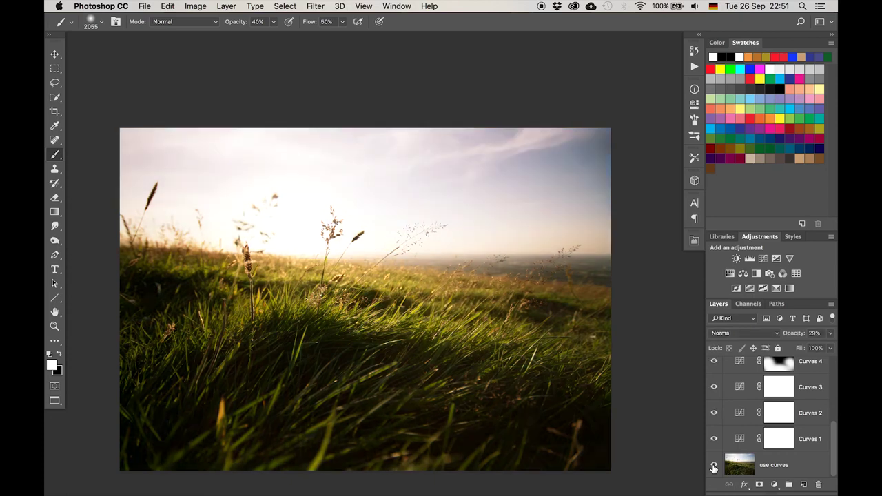
click(818, 435)
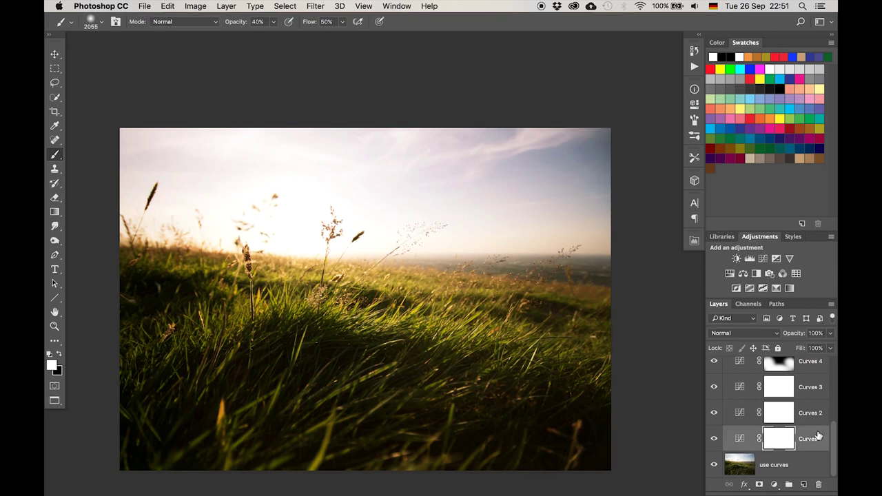
scroll(818, 435, up, 5)
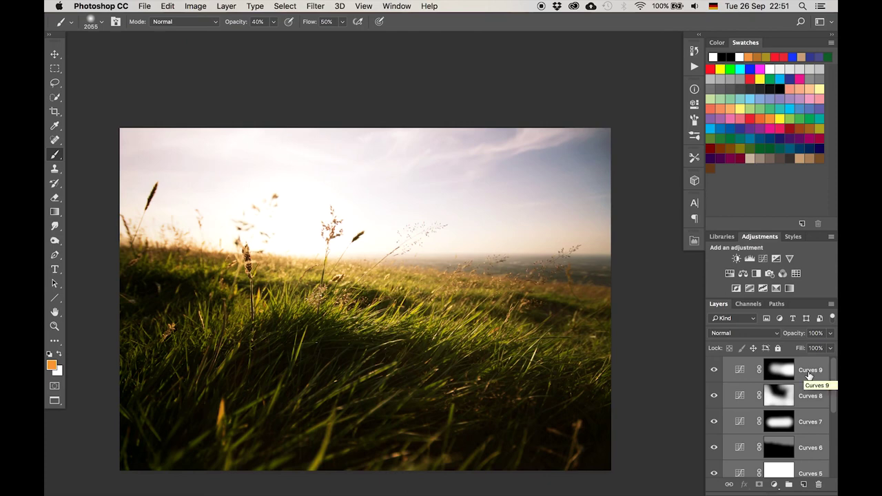
Group the nine Curves layers into Group 1 and set its opacity to 84%
key(super+g)
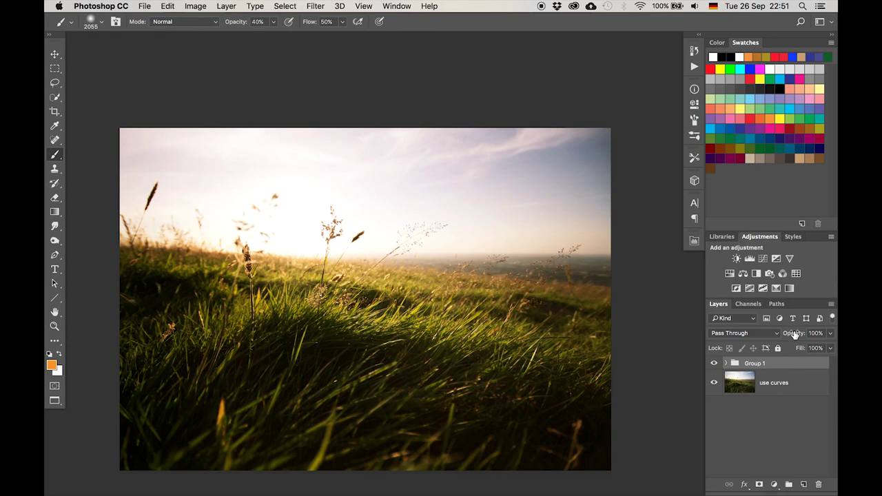
drag(794, 334, 766, 334)
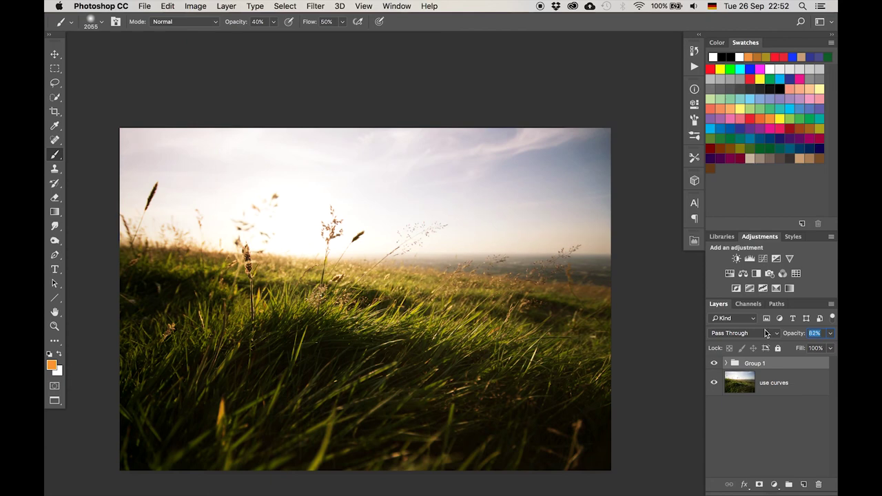
key(Return)
Toggle Group 1's visibility to compare the toned photo with the untoned one
click(715, 366)
click(715, 366)
click(715, 366)
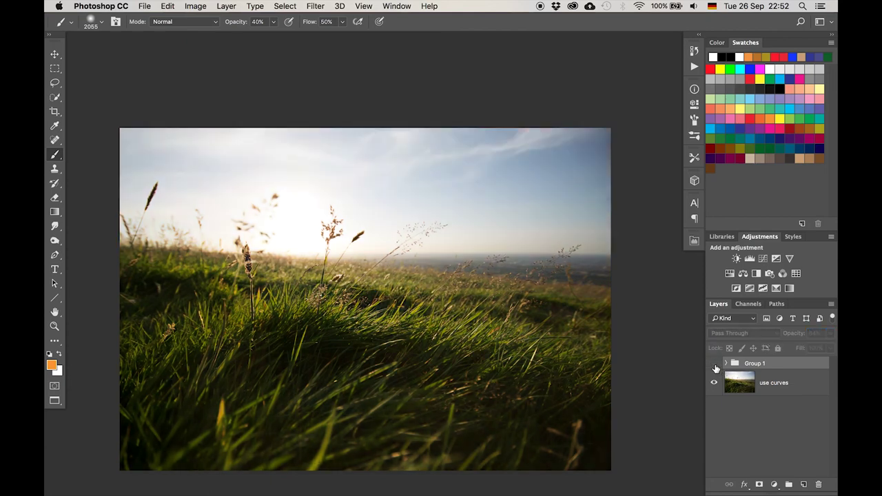
click(714, 366)
click(715, 366)
click(715, 366)
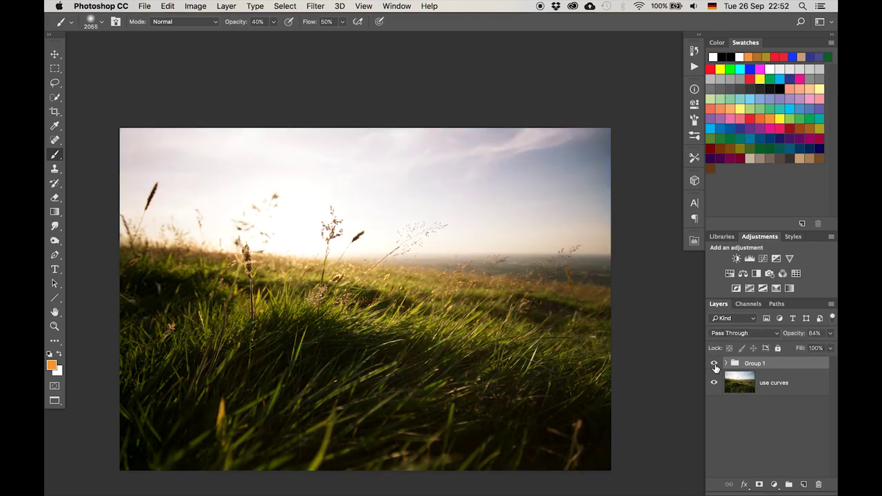
click(715, 366)
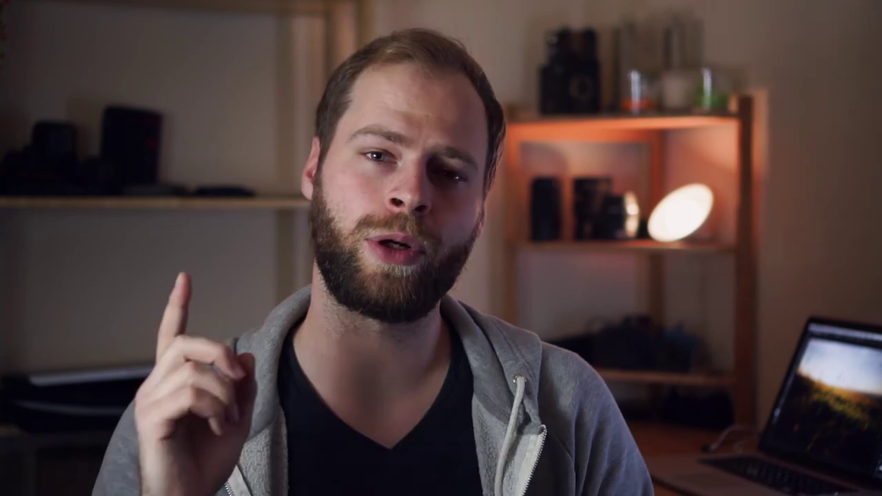